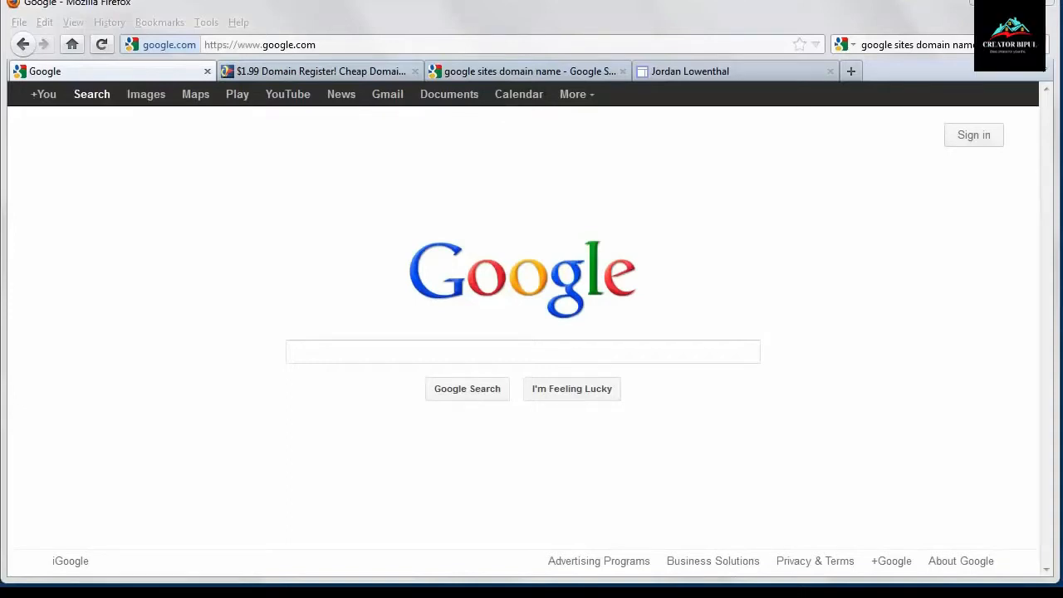
- Examine the example Google Sites page in the last tab, then return to the Google tab
click(752, 72)
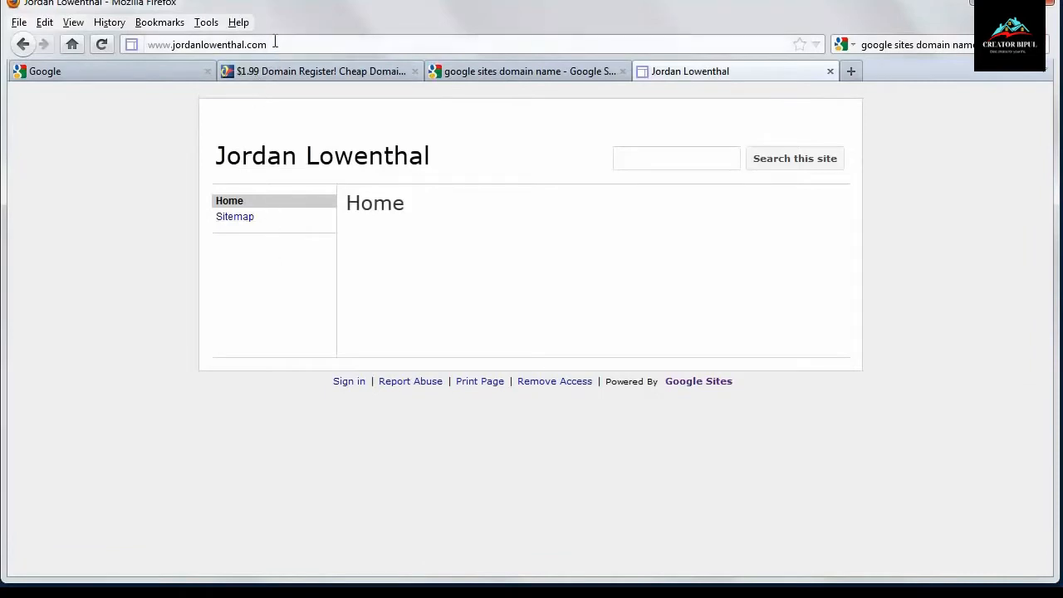
click(147, 43)
click(133, 124)
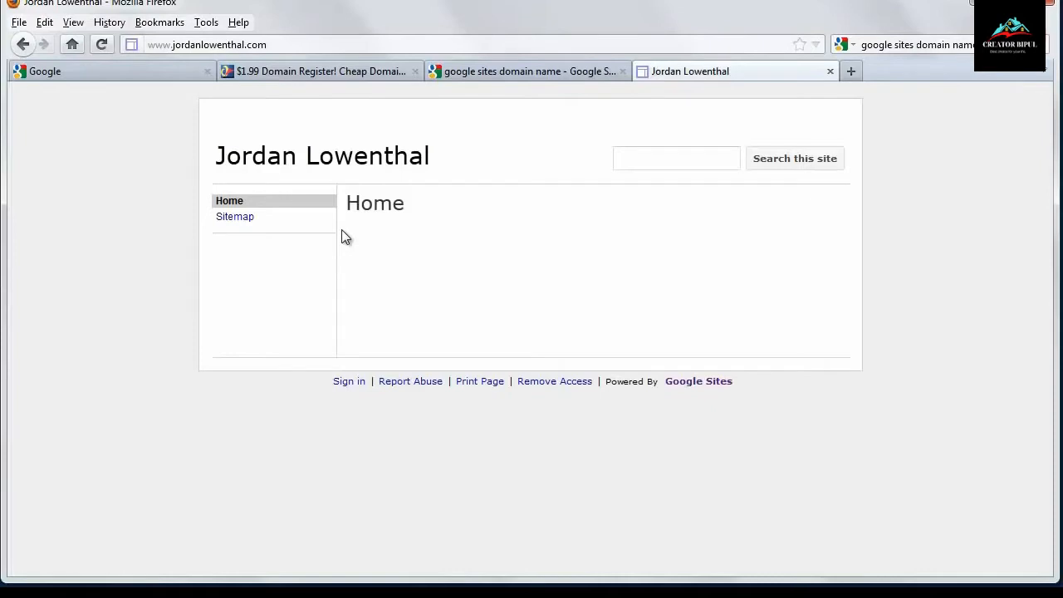
click(165, 71)
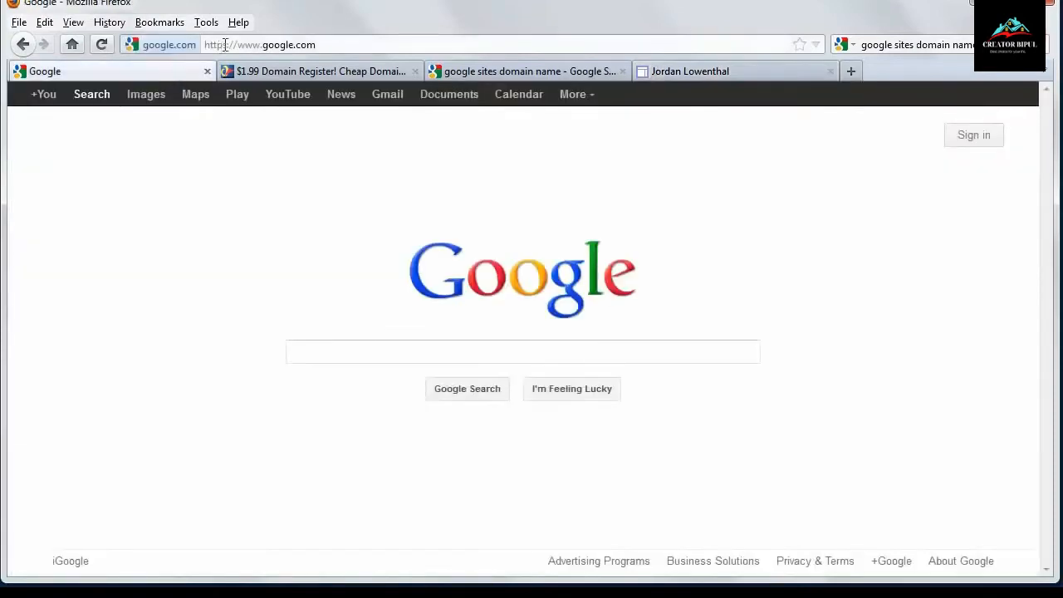
- Open Google Sites by entering sites in the address bar
click(237, 43)
click(261, 44)
drag(261, 45, 246, 47)
click(579, 98)
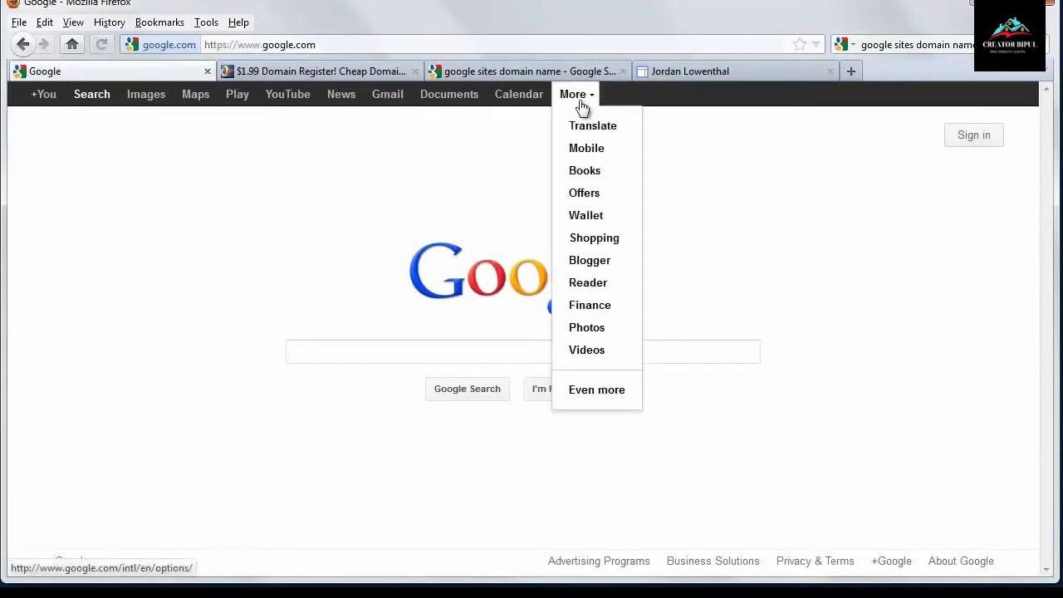
click(257, 211)
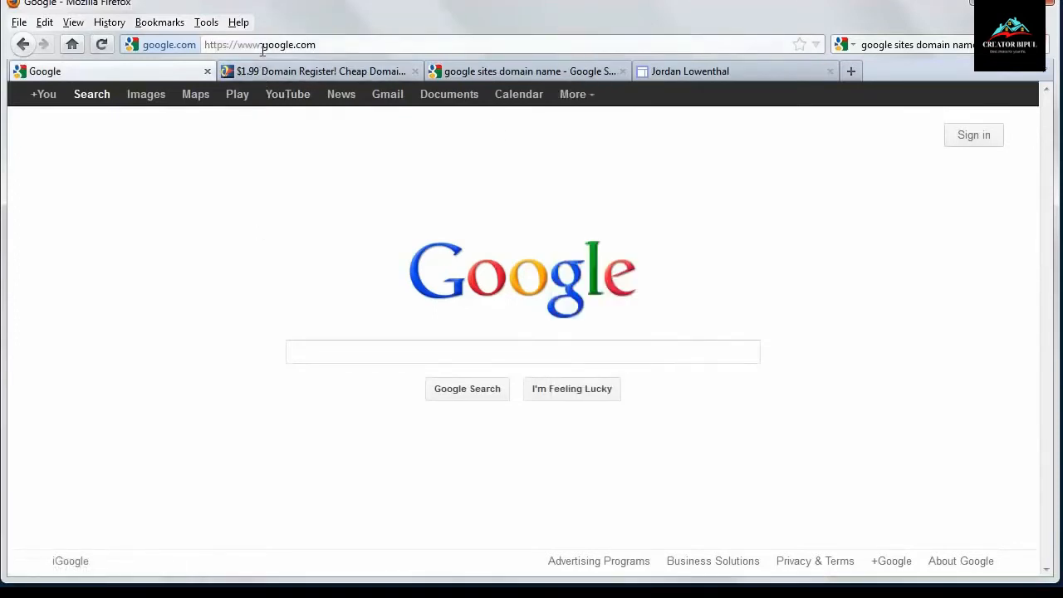
drag(260, 45, 149, 56)
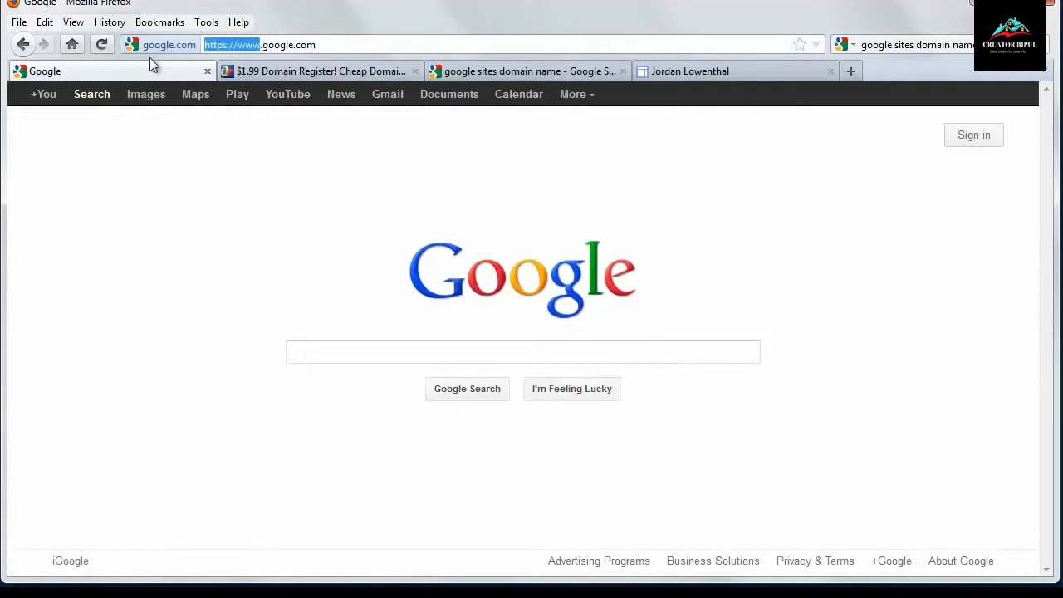
text(sites)
key(Return)
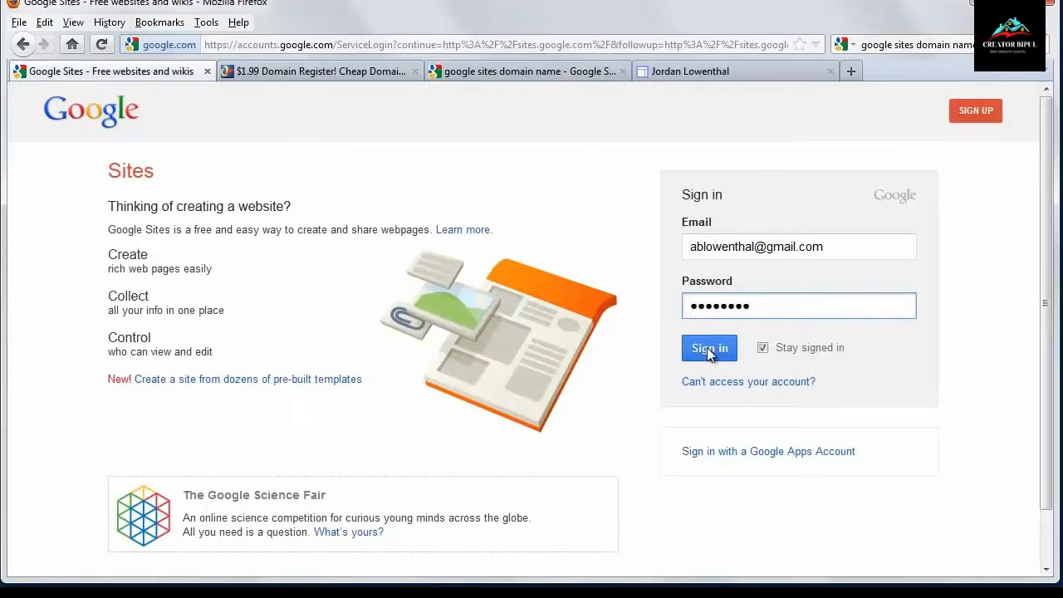
- Sign in to the Google account and start creating a new site
click(708, 349)
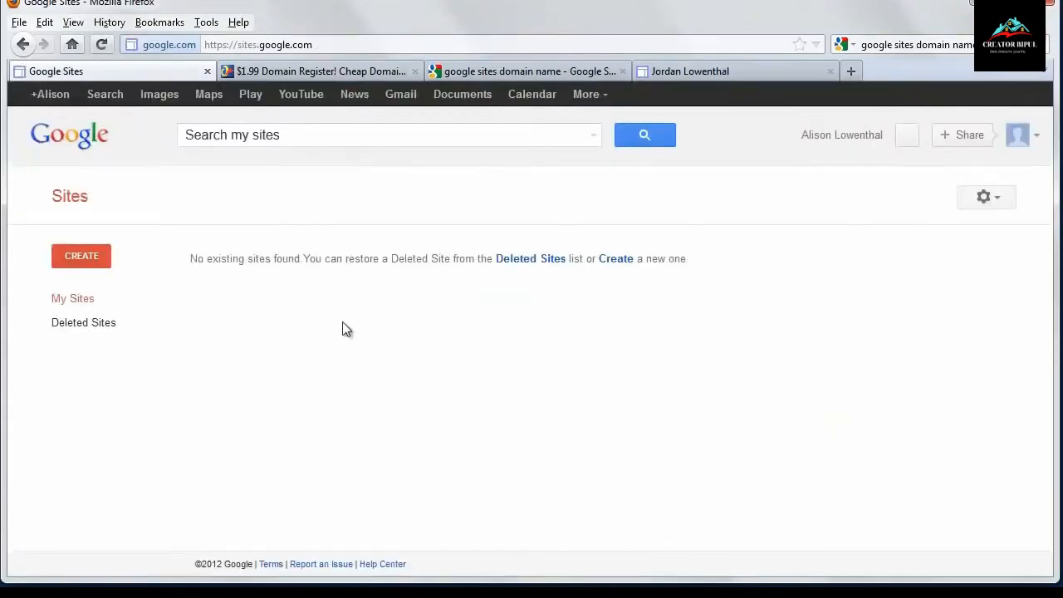
click(70, 255)
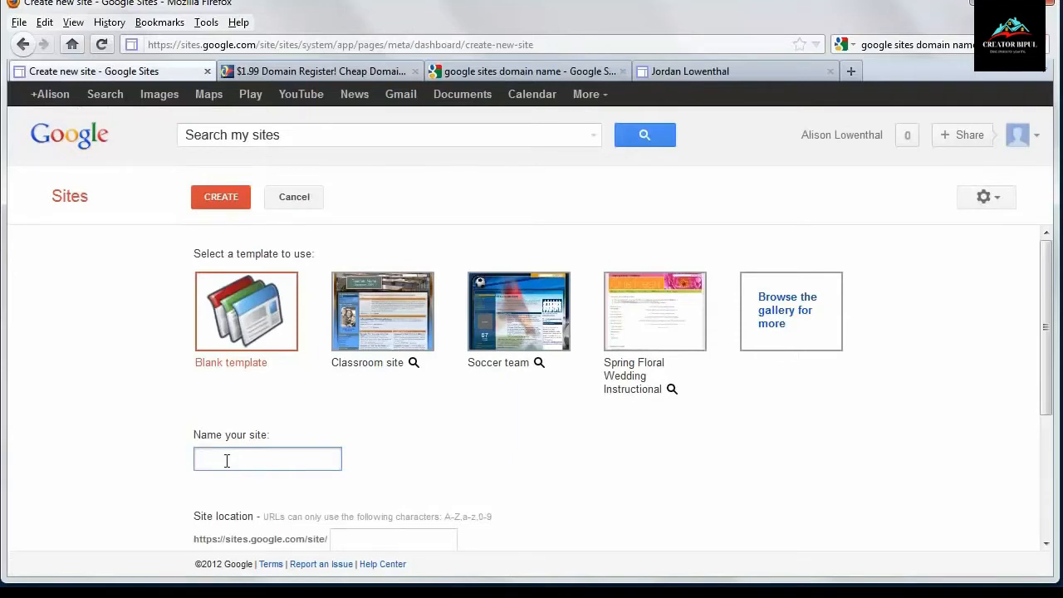
- Enter the account owner's full name as the site name
scroll(233, 460, down, 3)
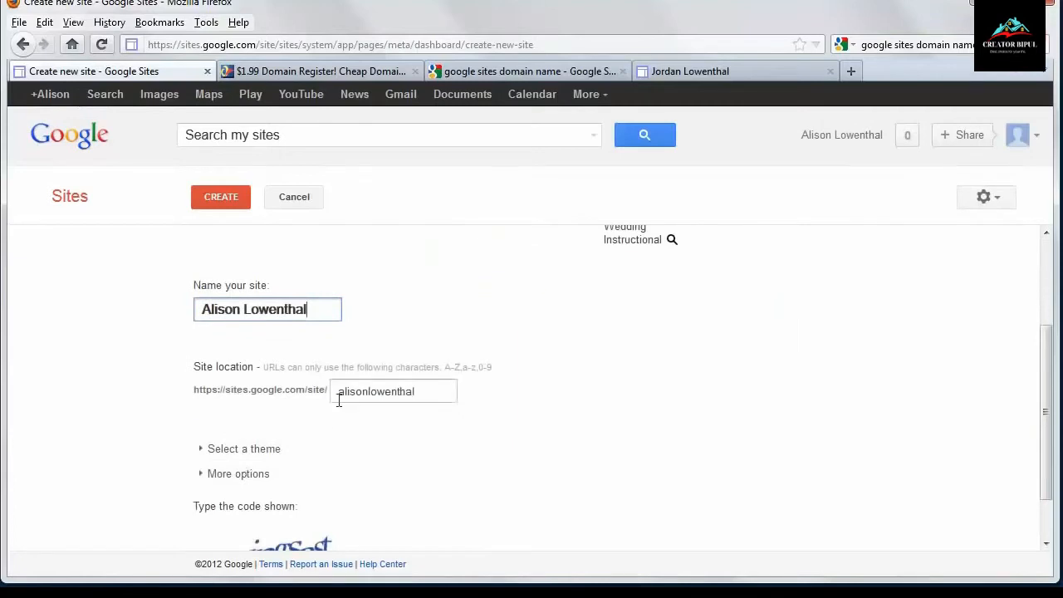
- Add a first-name prefix to the suggested site location
drag(338, 400, 429, 395)
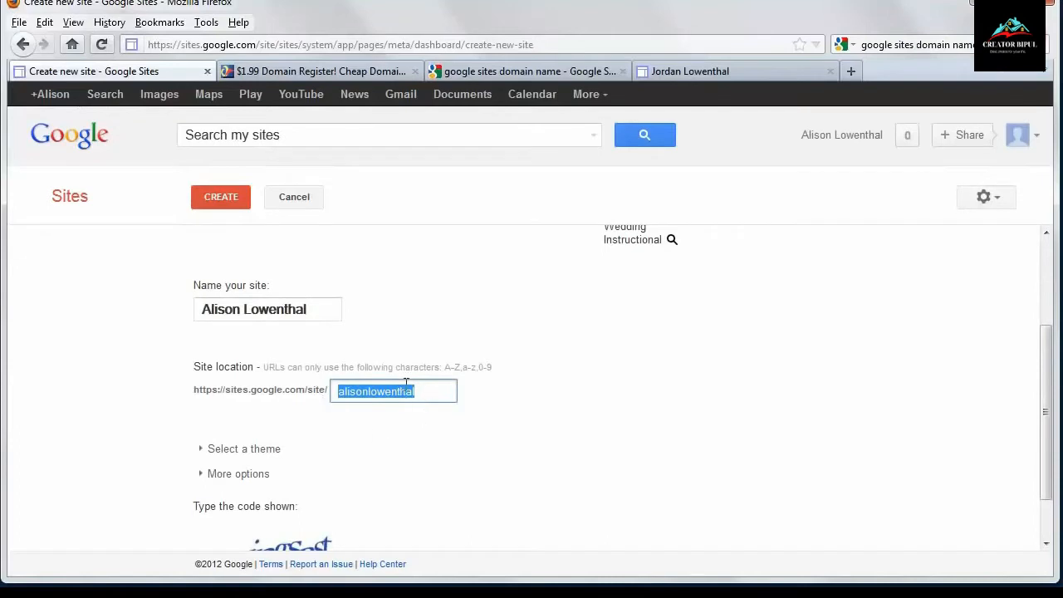
click(435, 392)
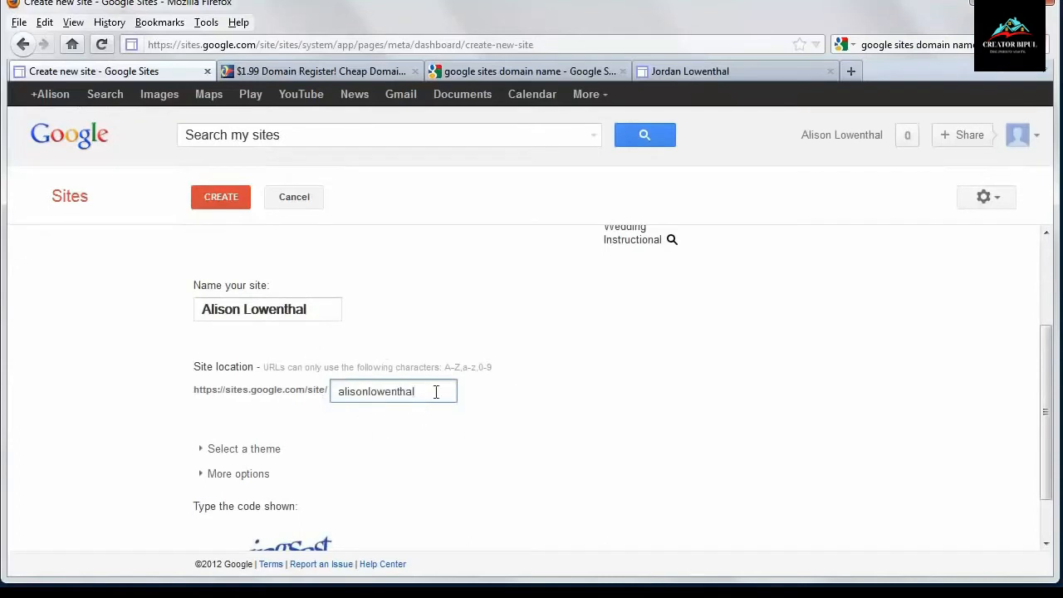
click(338, 392)
text(darcy)
click(440, 462)
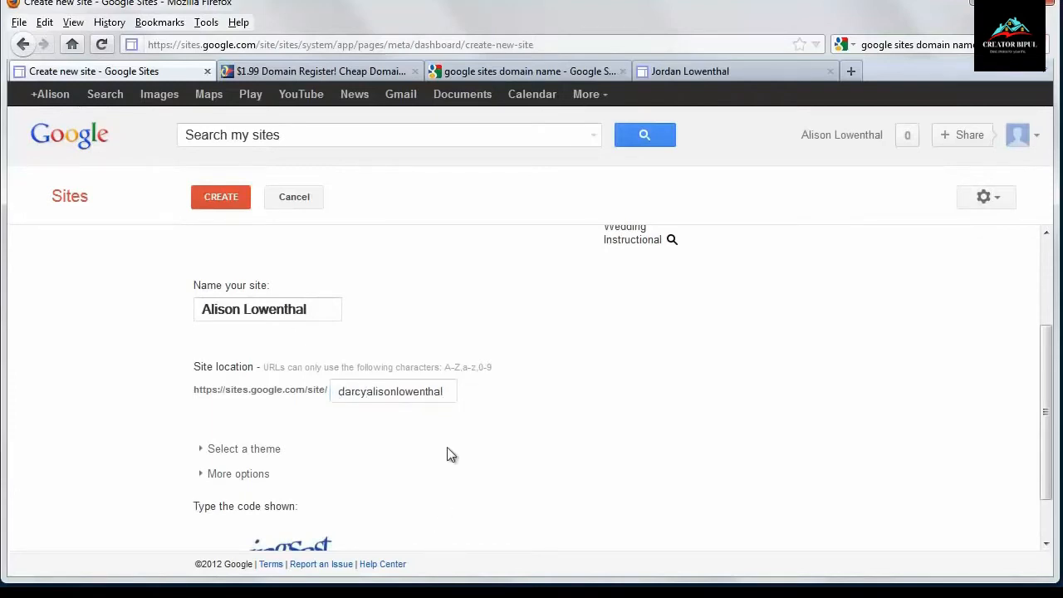
click(449, 391)
- Glance at the example site tab and return to the site-creation form
click(684, 71)
drag(267, 45, 146, 45)
click(137, 77)
- Replace the site location with the owner's name joined by an underscore
click(394, 392)
drag(458, 388, 226, 382)
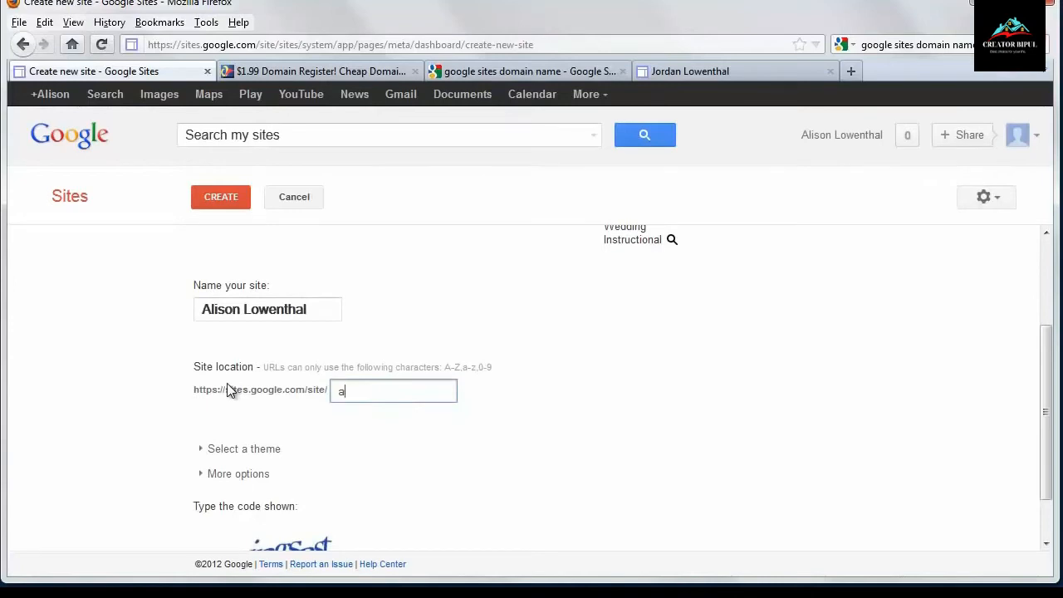
- Enter the displayed CAPTCHA verification code and submit the form
scroll(344, 451, down, 1)
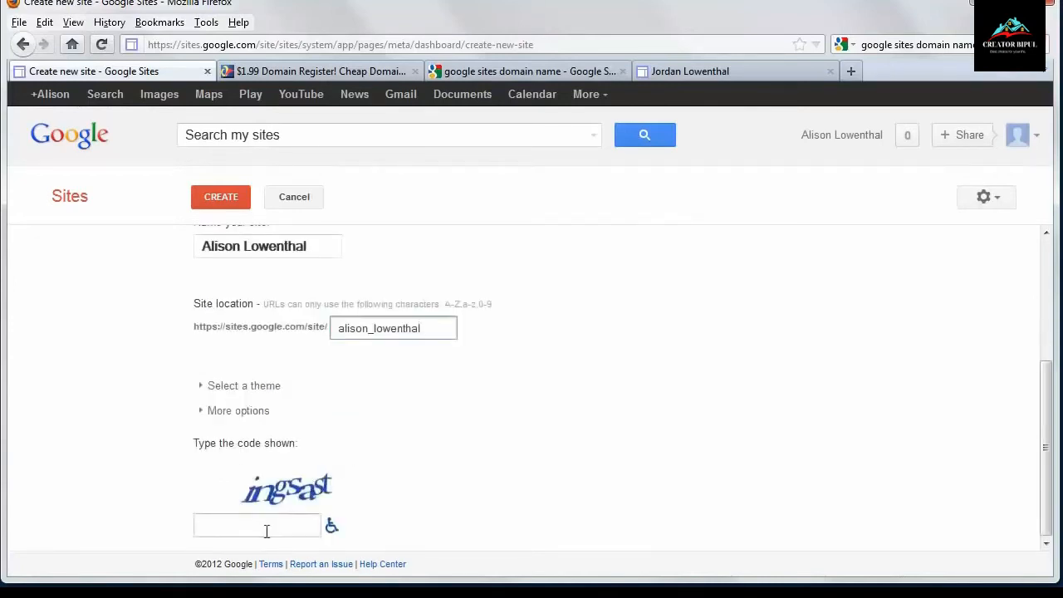
click(266, 531)
text(ingsast)
key(Return)
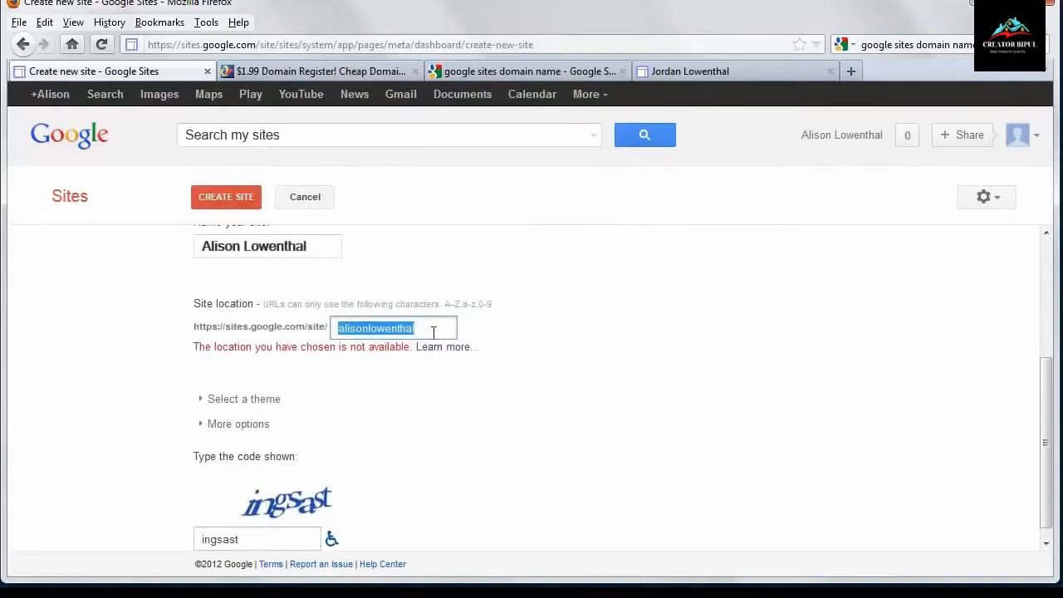
- Prefix the site location with a first name and create the site
click(342, 328)
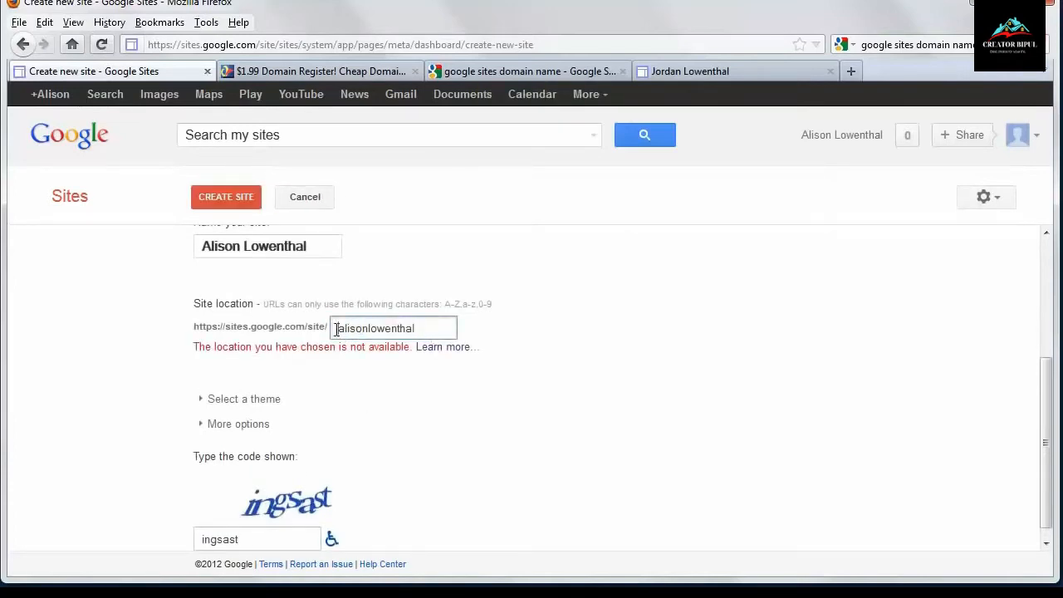
text(darcy)
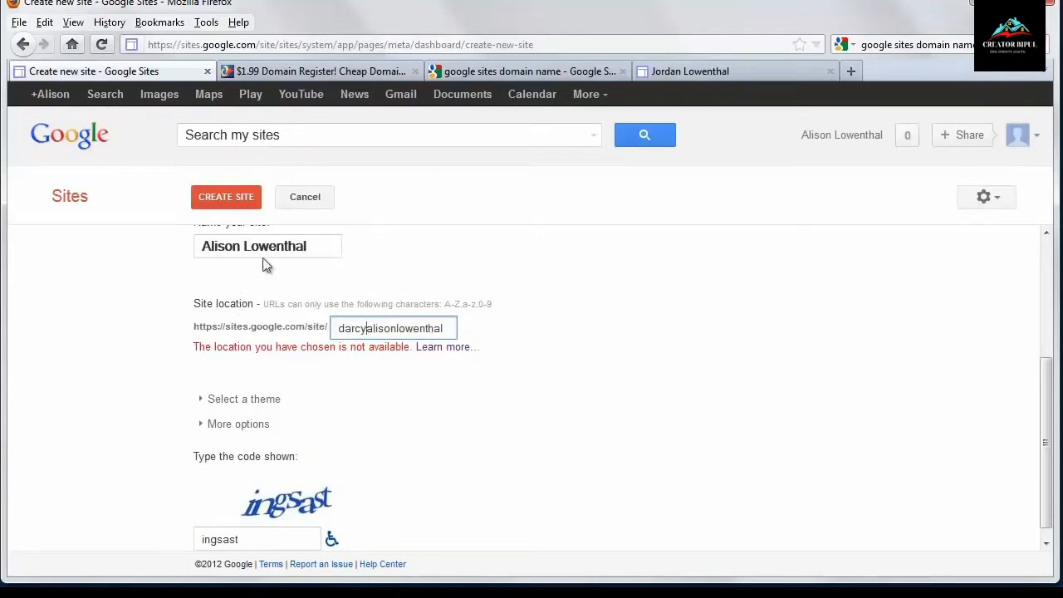
click(241, 199)
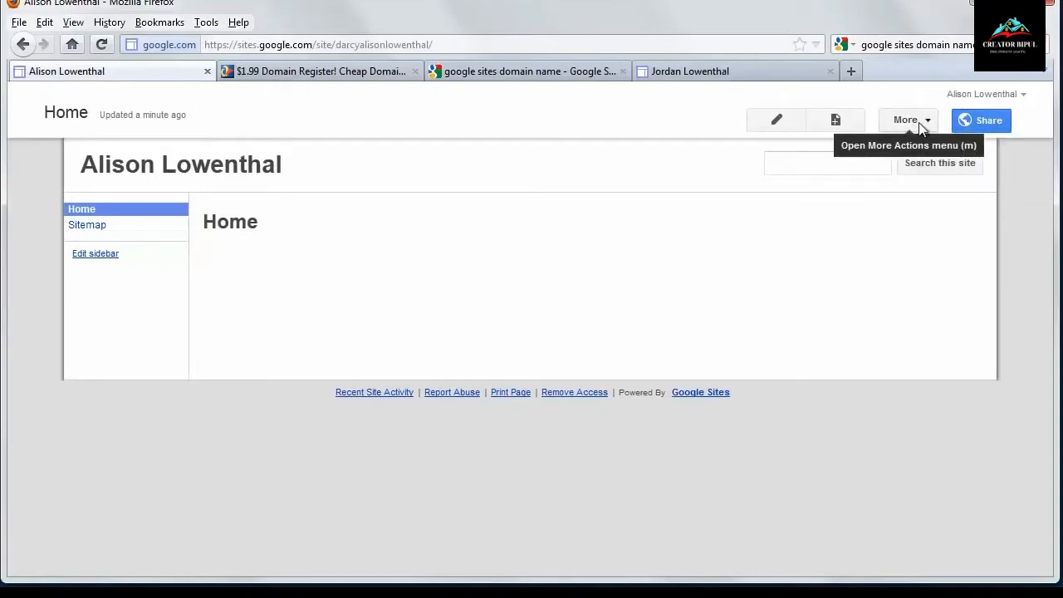
- Open the Manage Site settings and go to the Site layout section
click(920, 126)
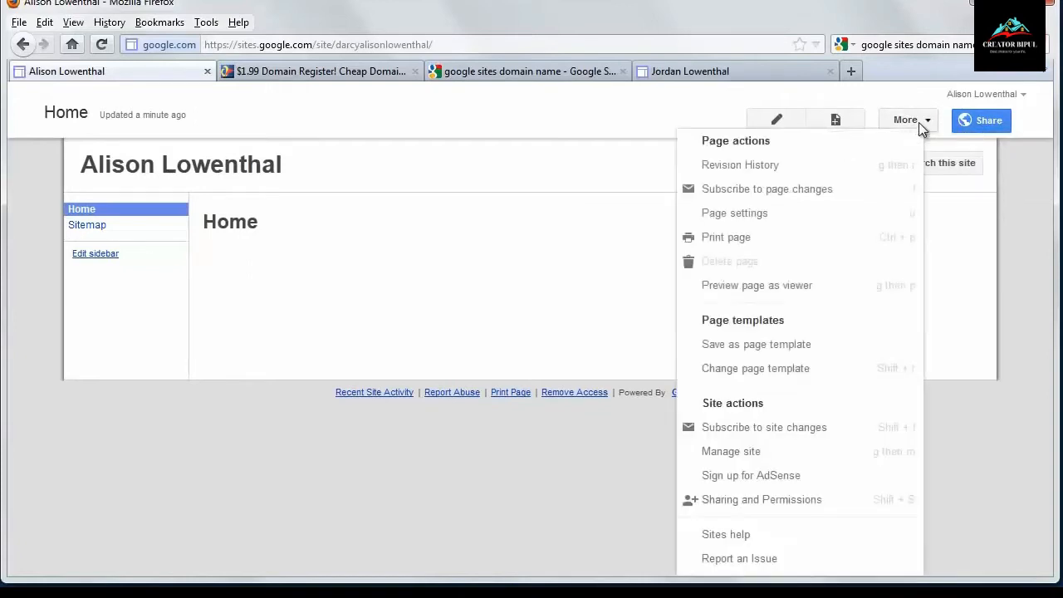
click(734, 454)
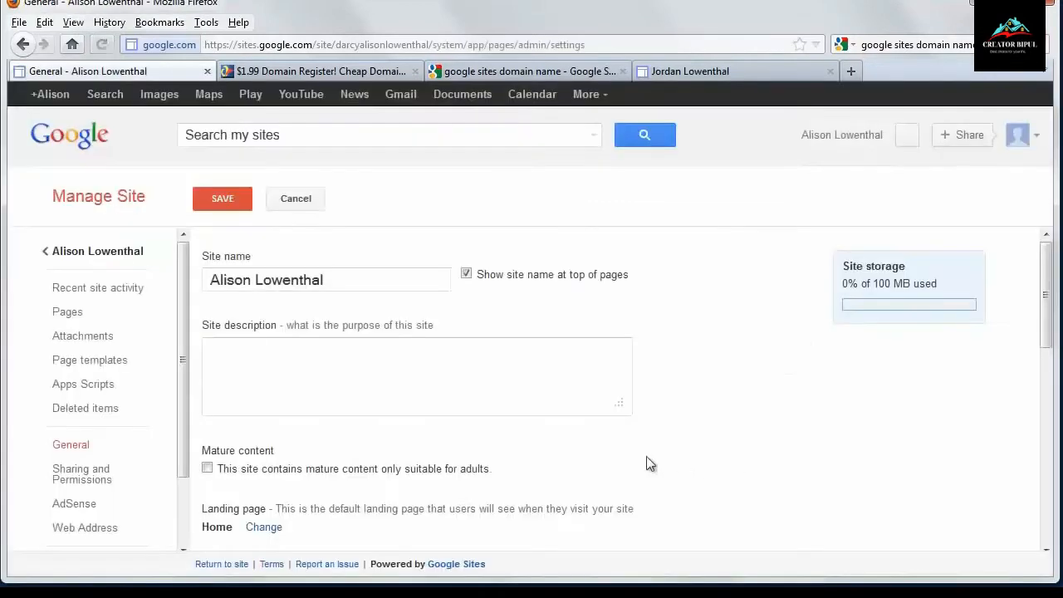
scroll(239, 448, down, 4)
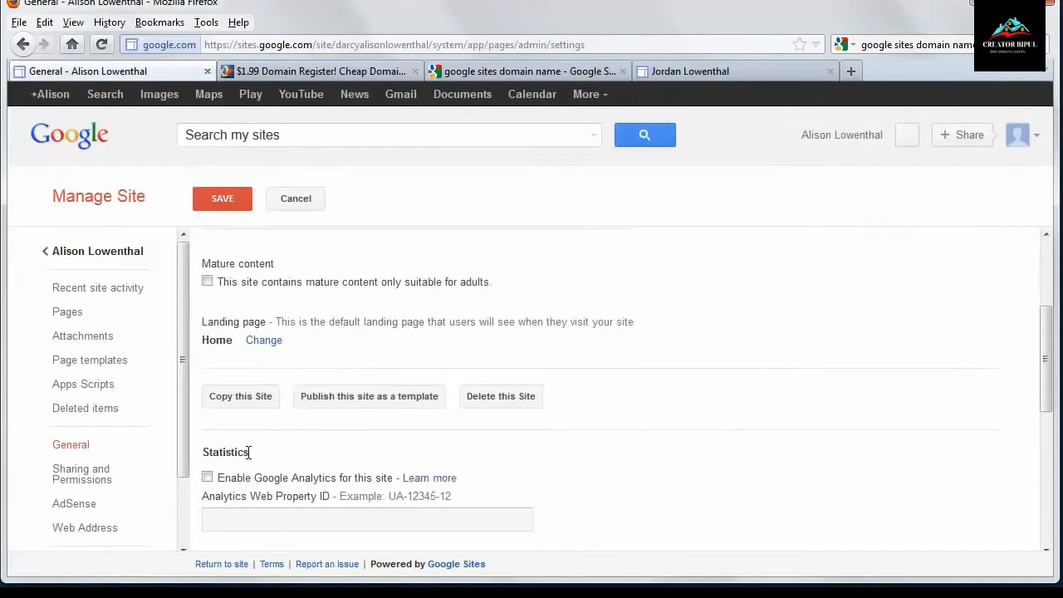
scroll(247, 448, down, 6)
scroll(141, 377, down, 2)
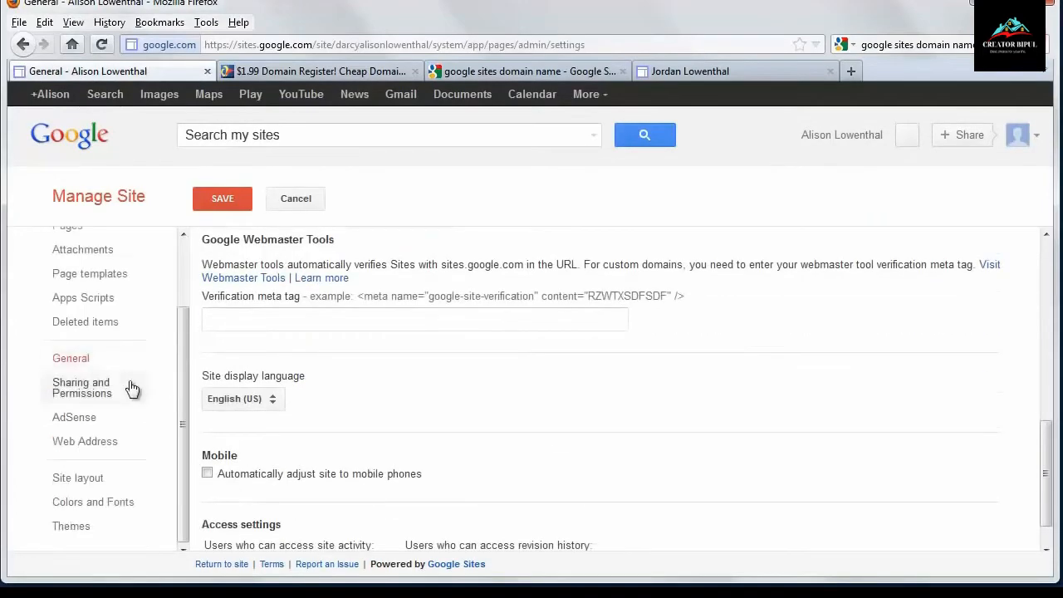
click(100, 483)
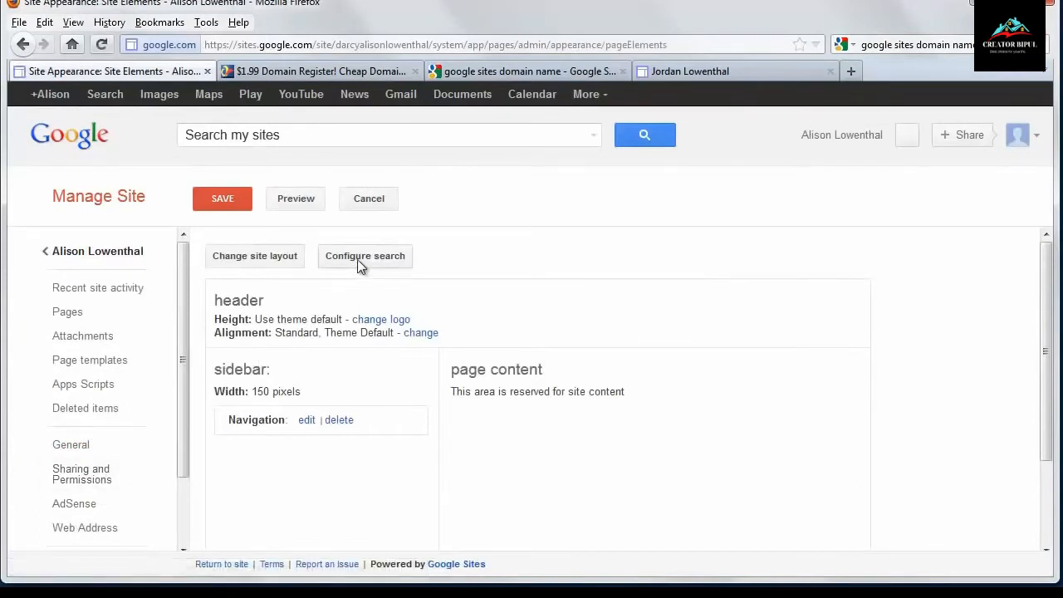
- Disable the 'this site' search provider in the site search configuration
click(357, 259)
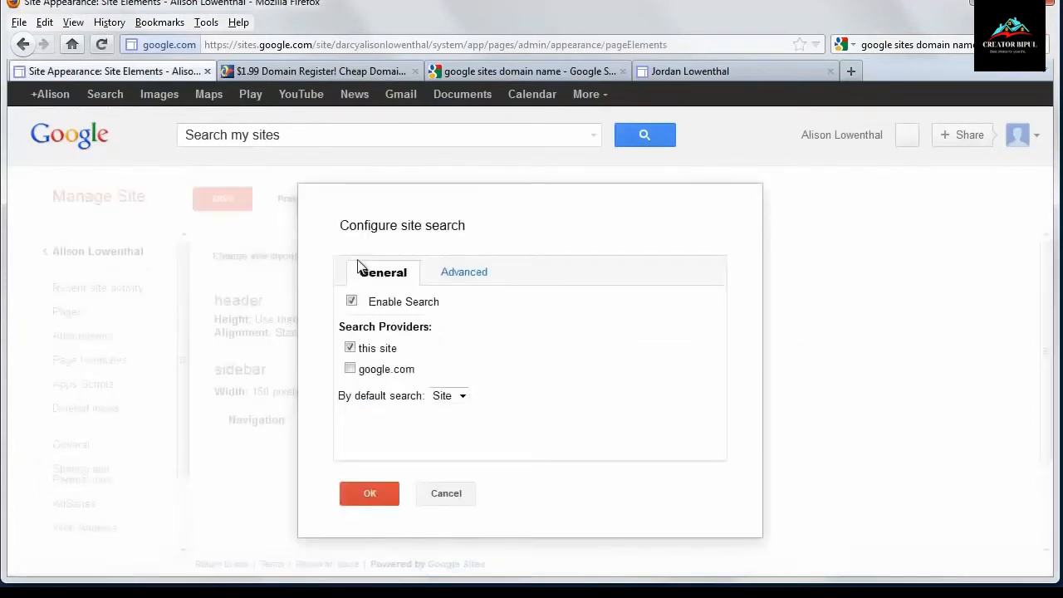
click(349, 349)
click(366, 490)
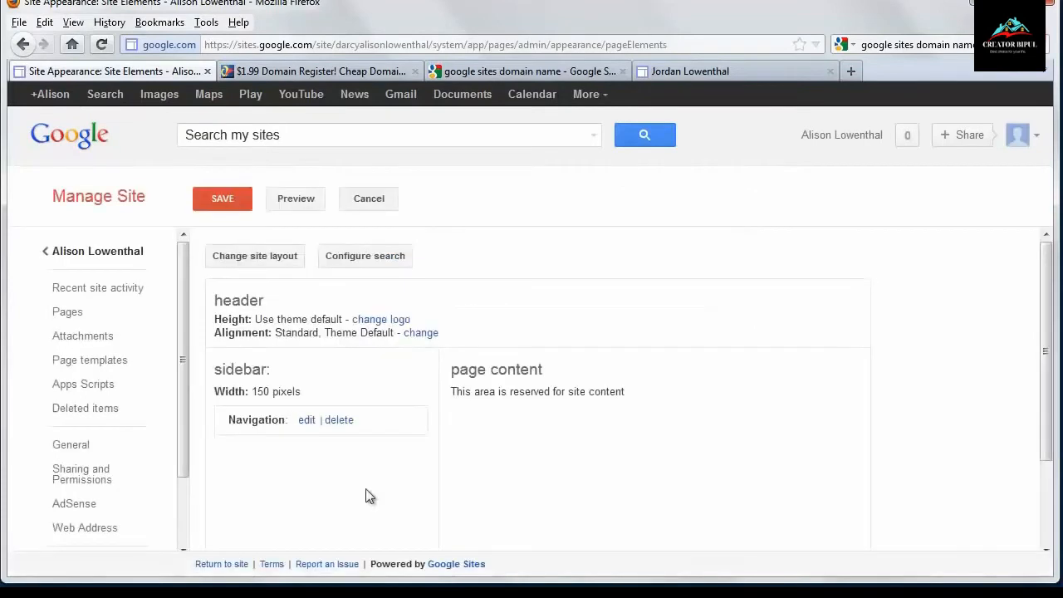
- Change the site layout to a 900px width and add a footer 30 pixels high
click(266, 259)
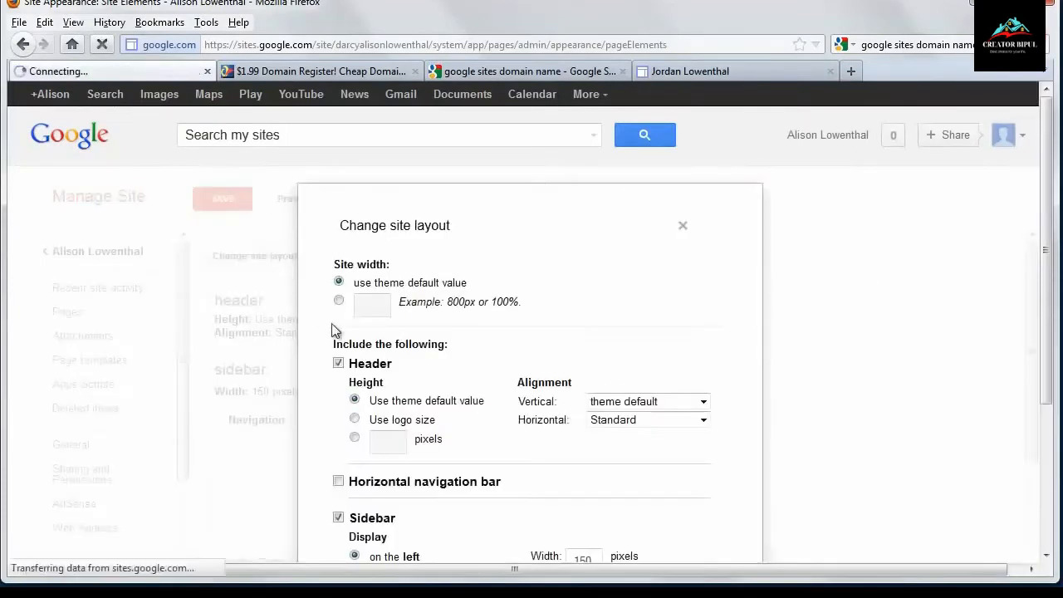
click(339, 300)
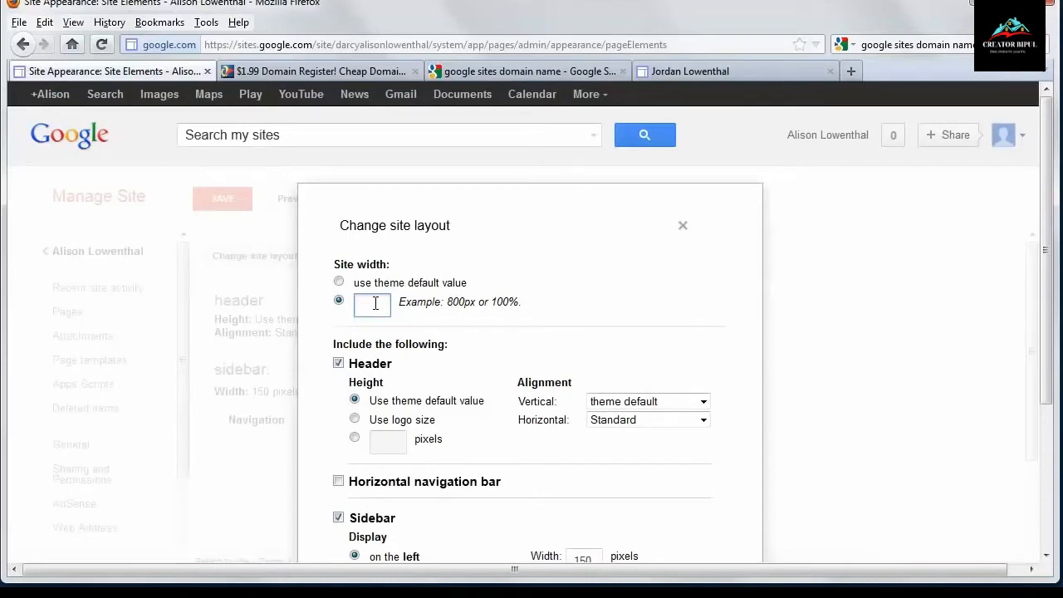
text(900)
text(px)
scroll(365, 391, down, 5)
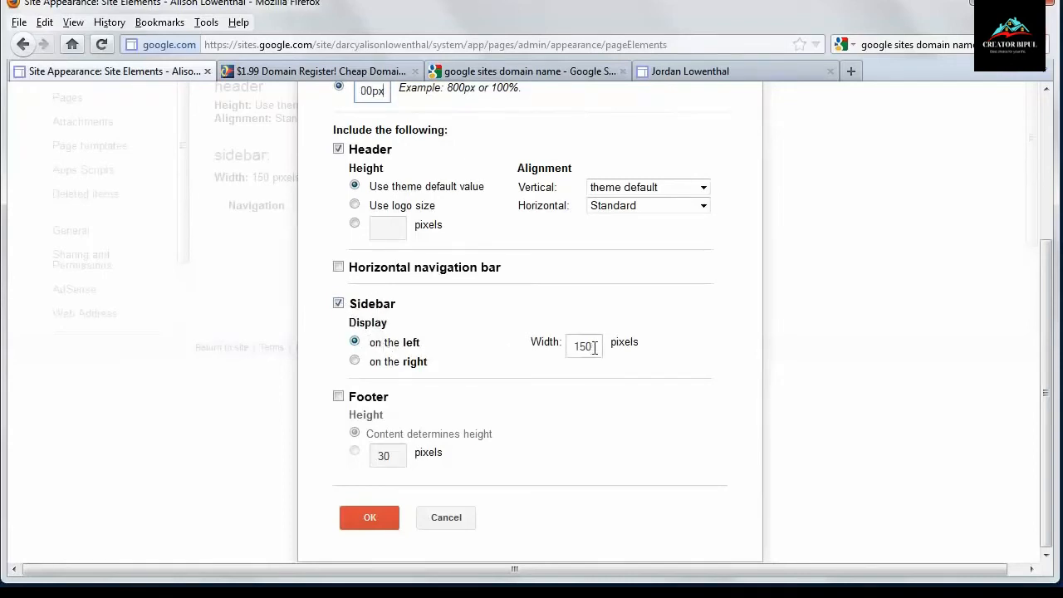
click(342, 397)
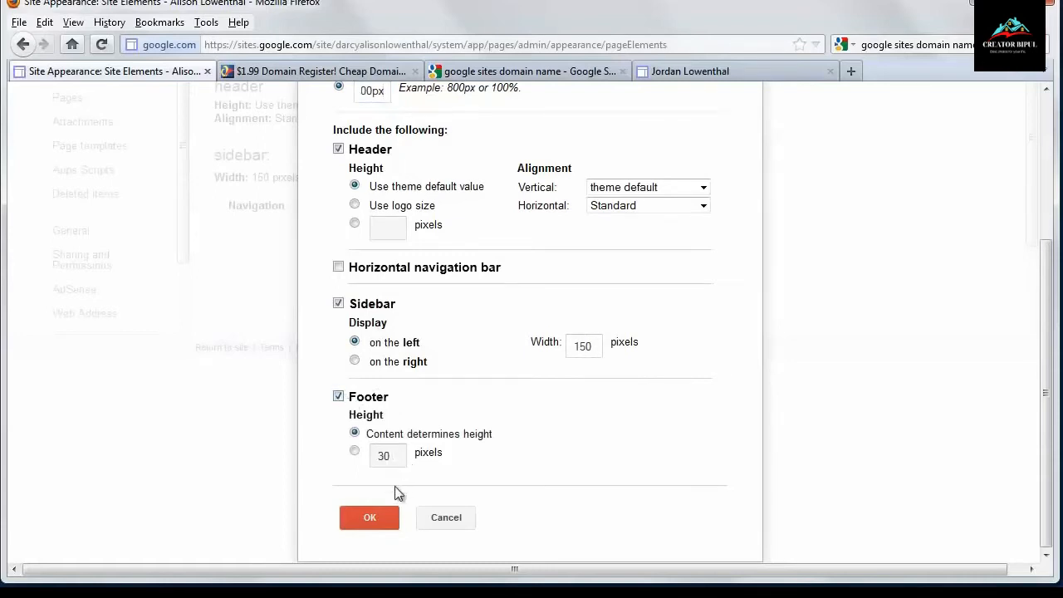
click(355, 451)
click(370, 517)
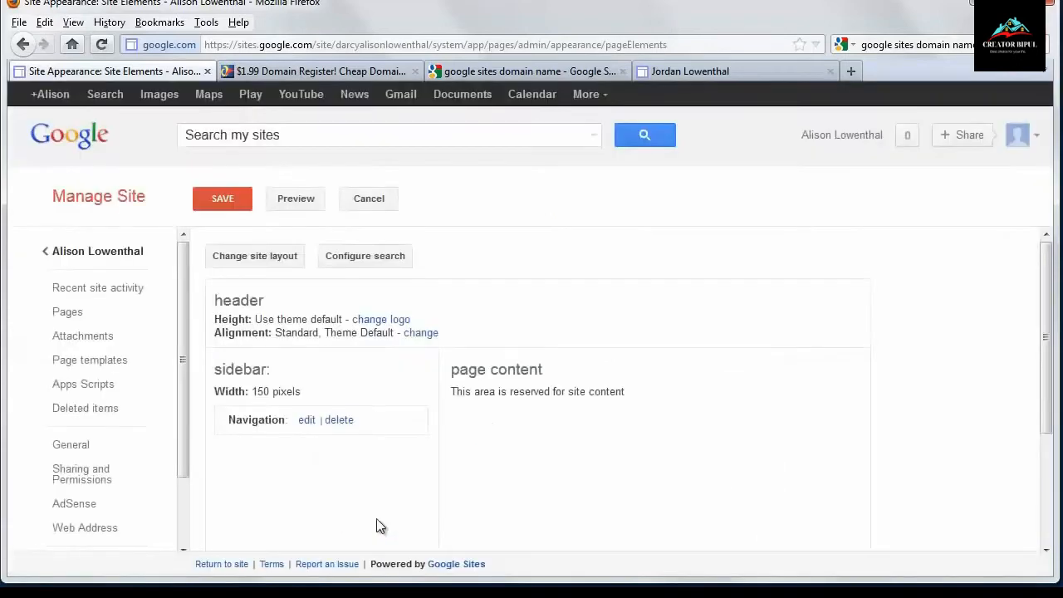
scroll(337, 466, down, 3)
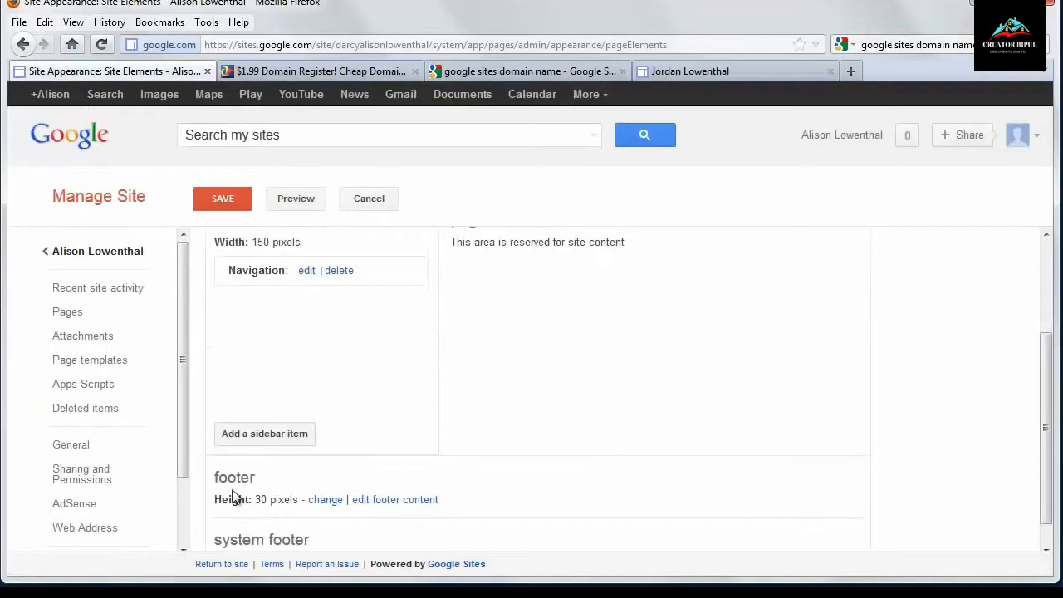
scroll(107, 501, down, 2)
click(102, 508)
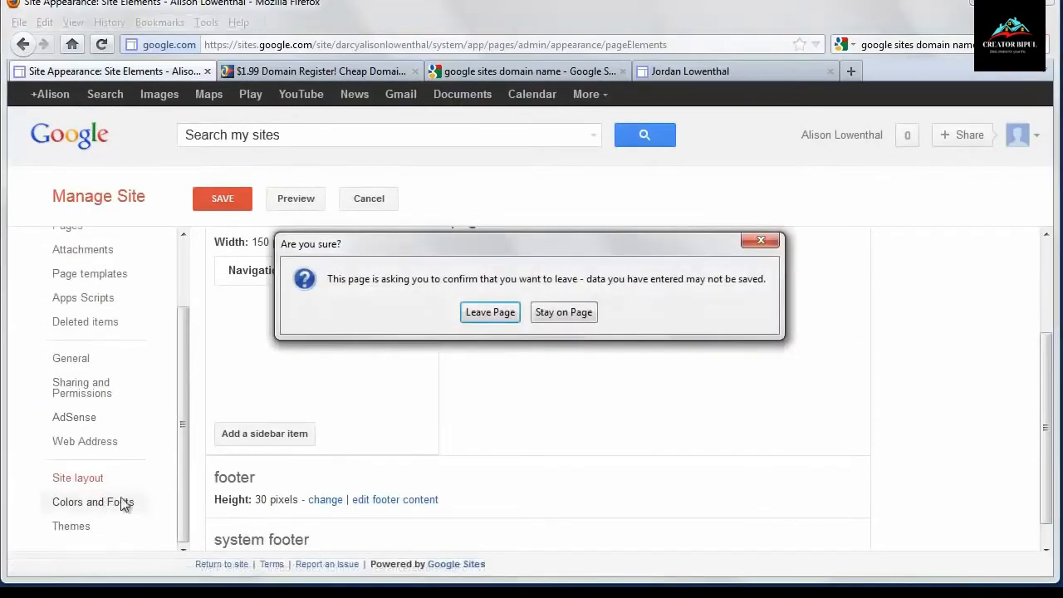
click(547, 312)
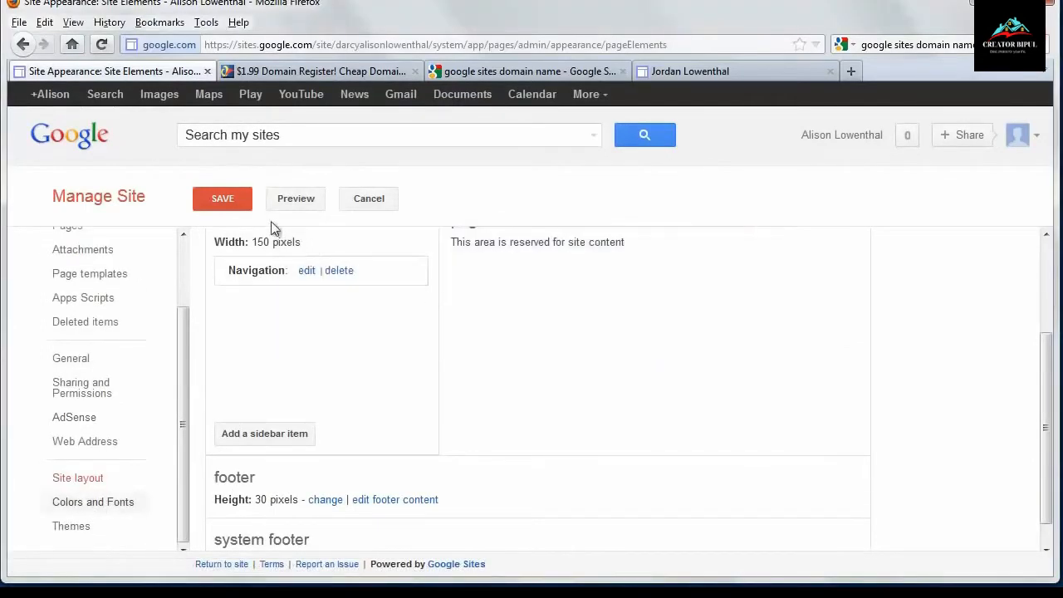
- Save the layout changes and set a custom page background color of #973800 under Colors and Fonts
click(229, 203)
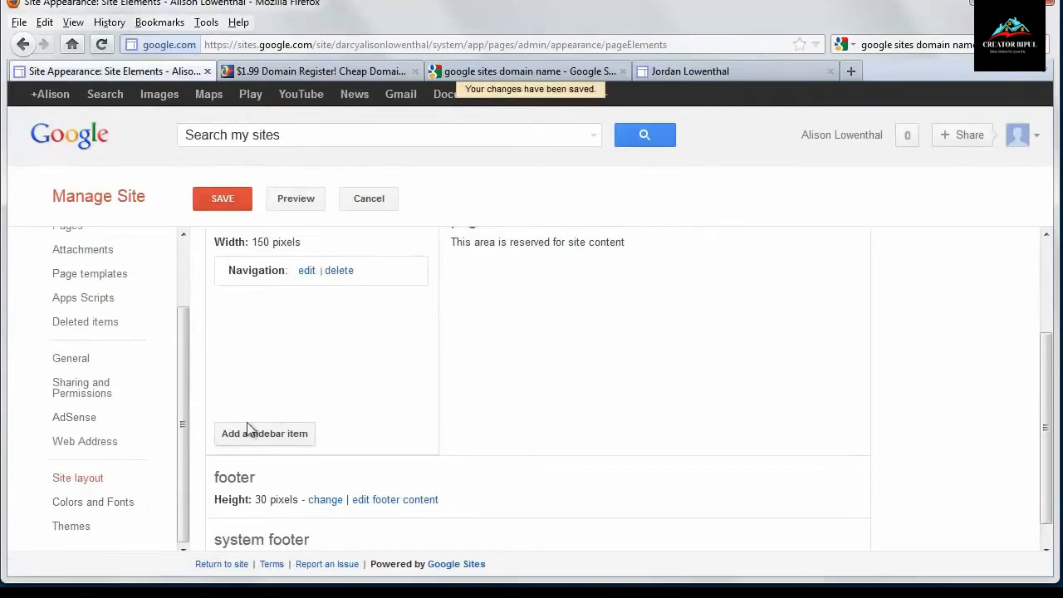
click(122, 508)
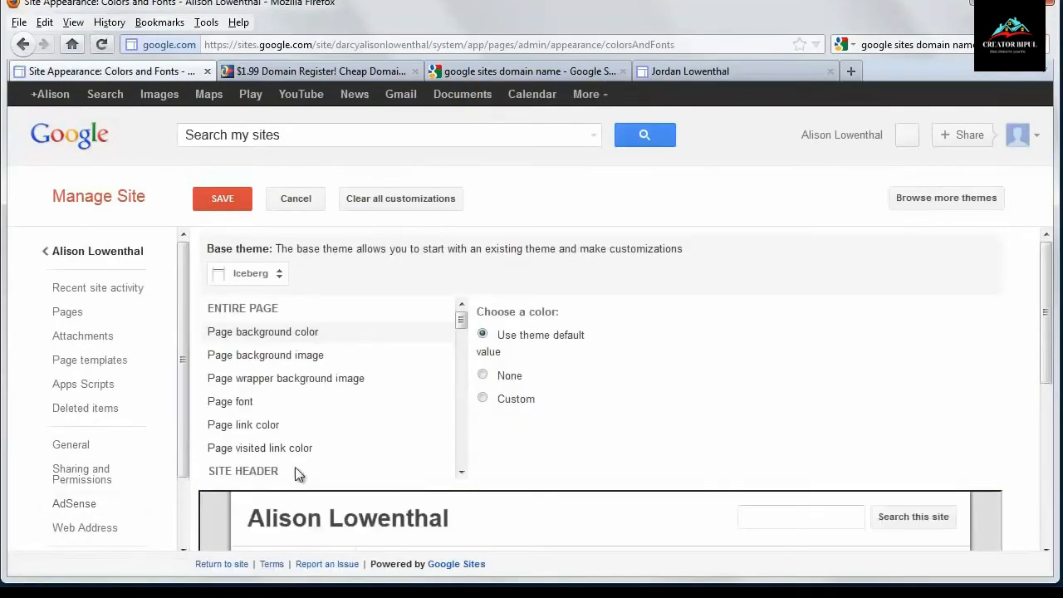
scroll(302, 473, down, 2)
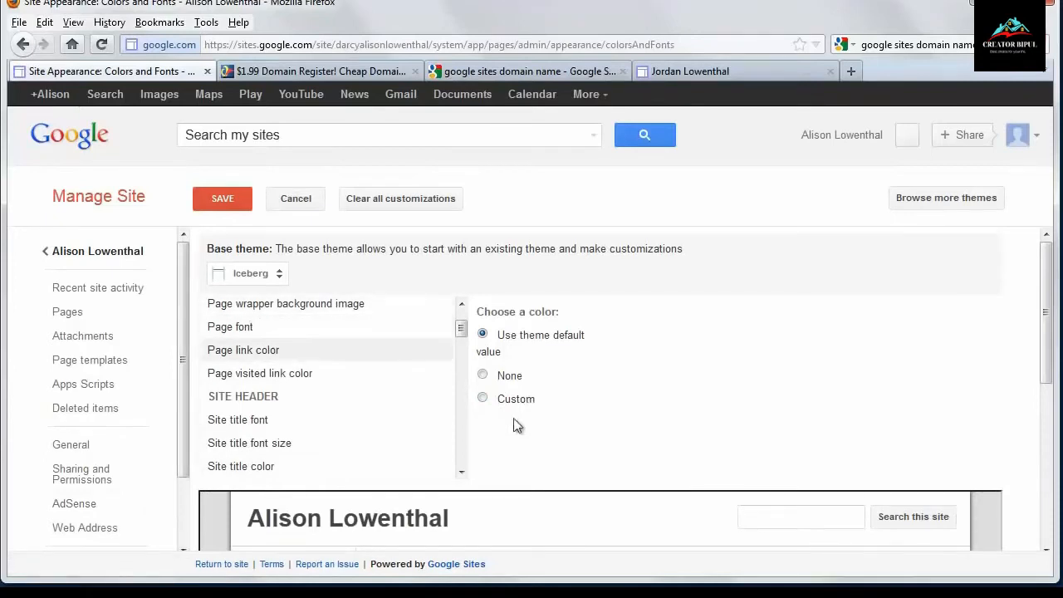
click(484, 402)
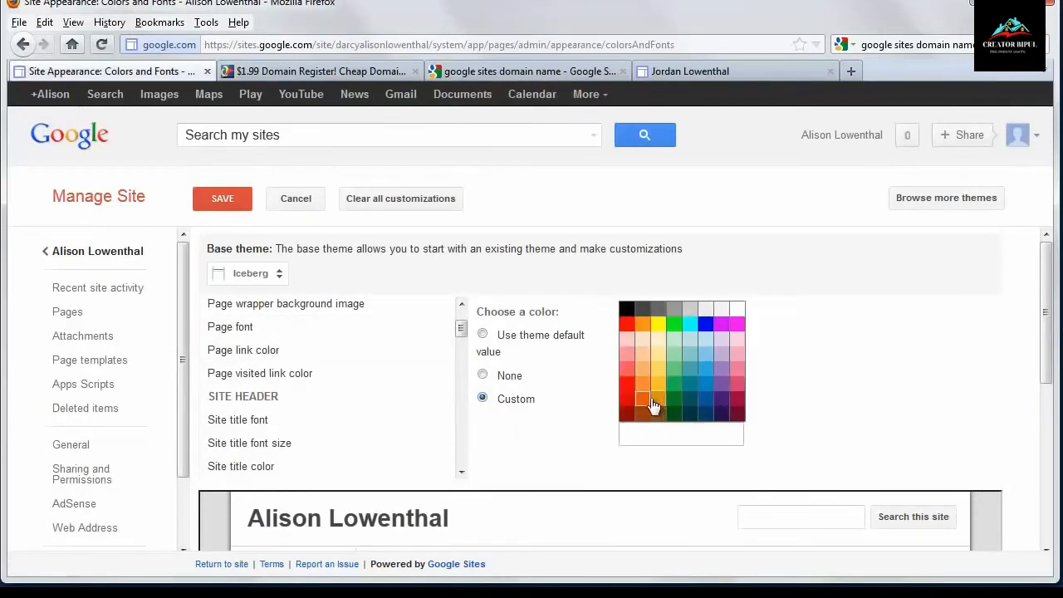
click(643, 405)
click(641, 412)
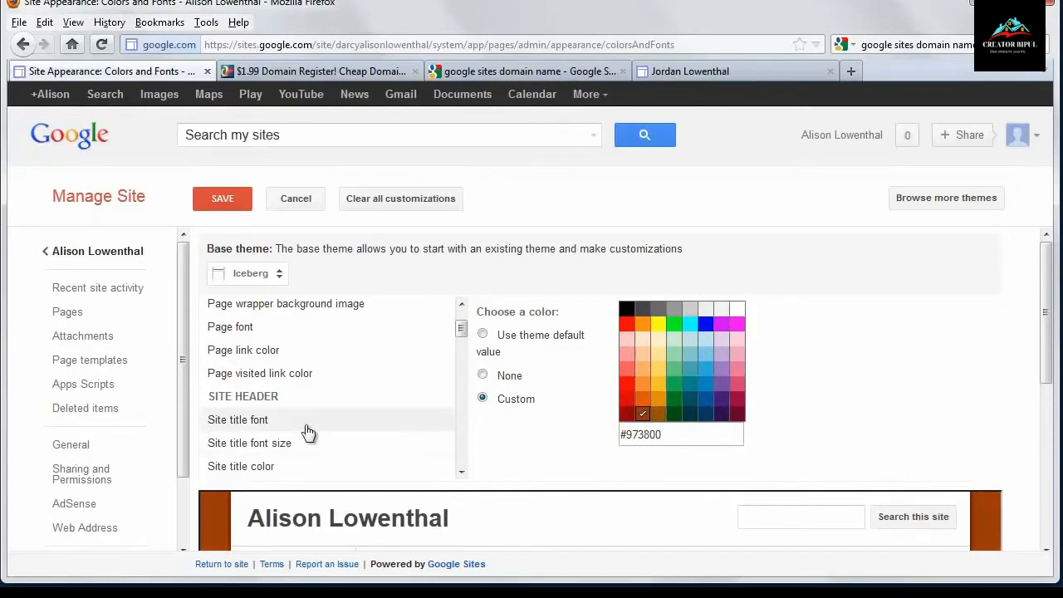
- Set the page font to a custom Normal font
click(259, 330)
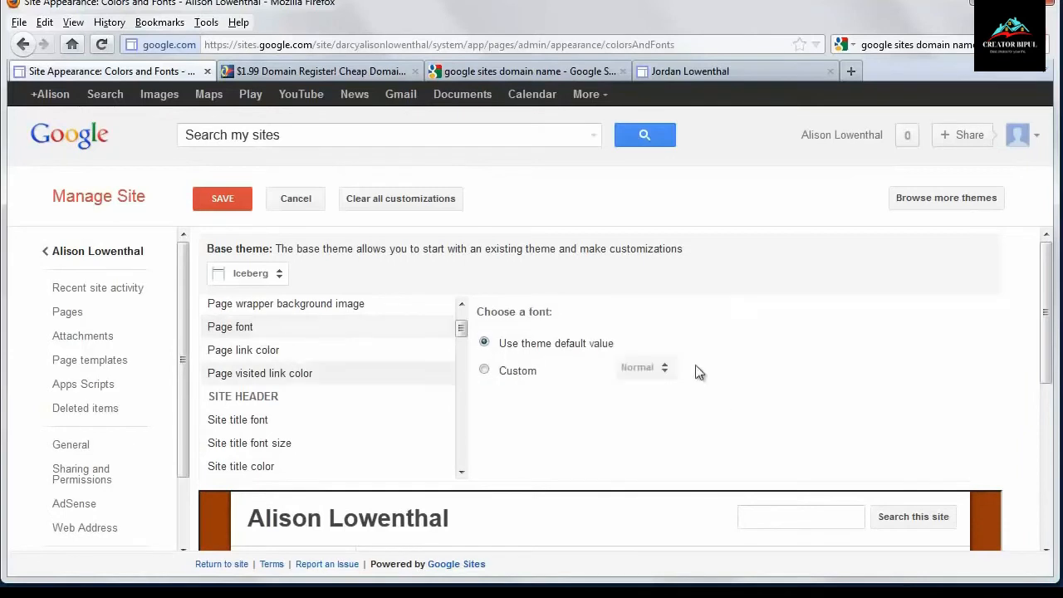
click(484, 370)
click(652, 370)
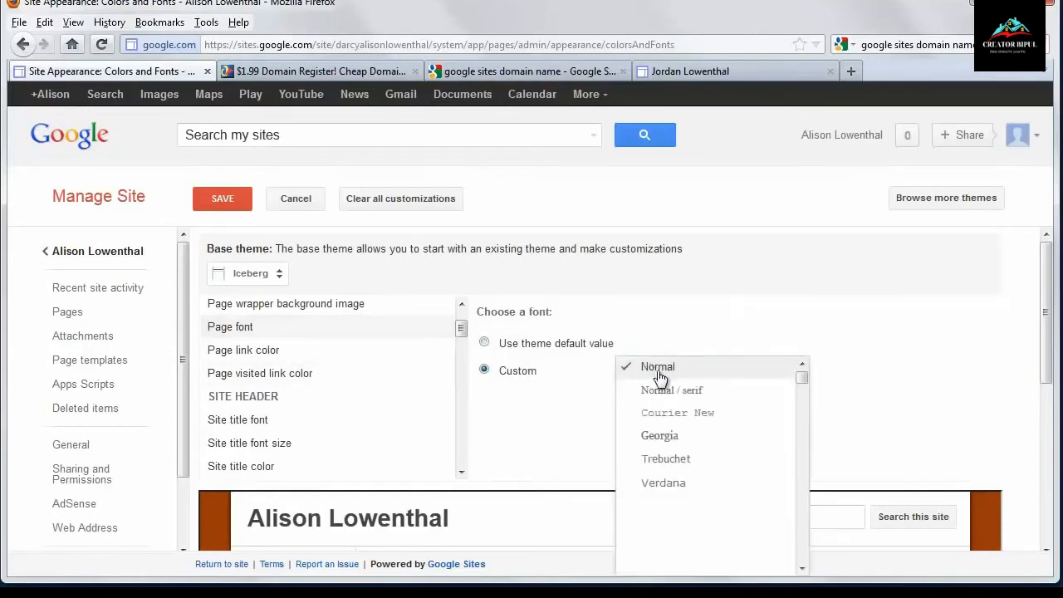
scroll(697, 482, down, 10)
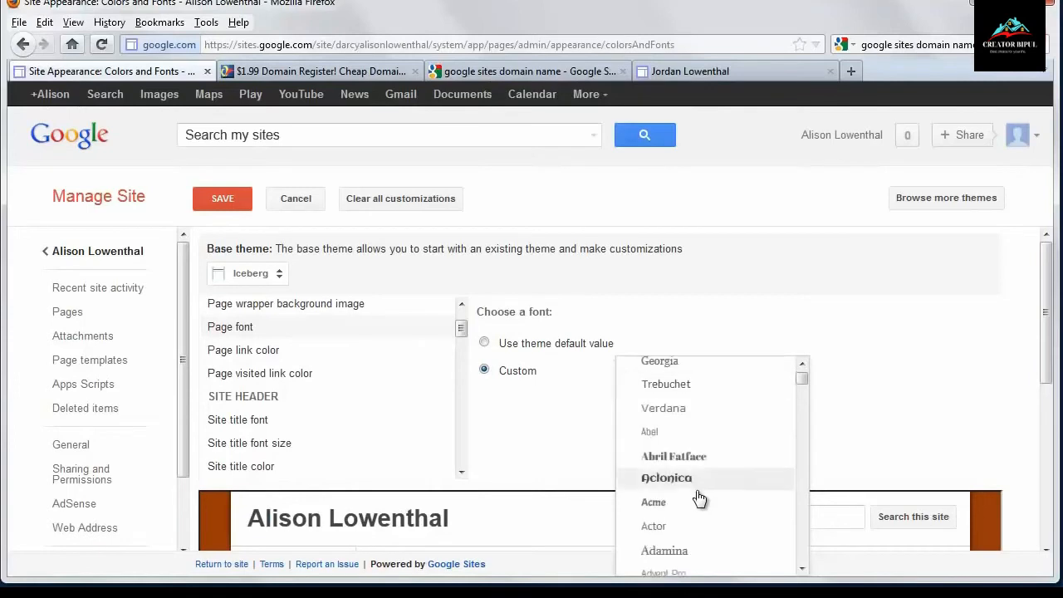
scroll(700, 508, down, 3)
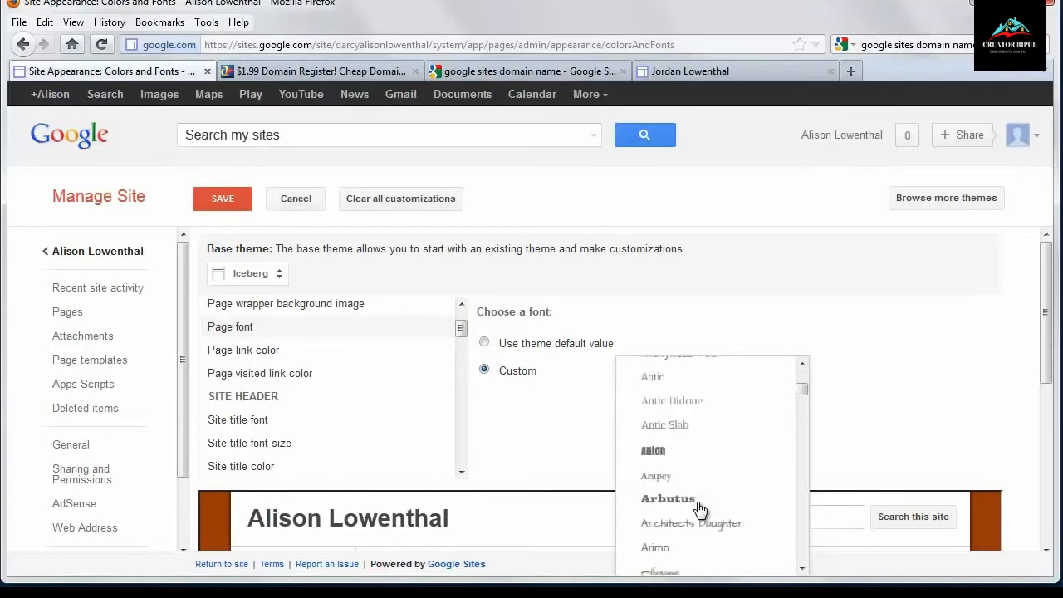
scroll(699, 451, up, 12)
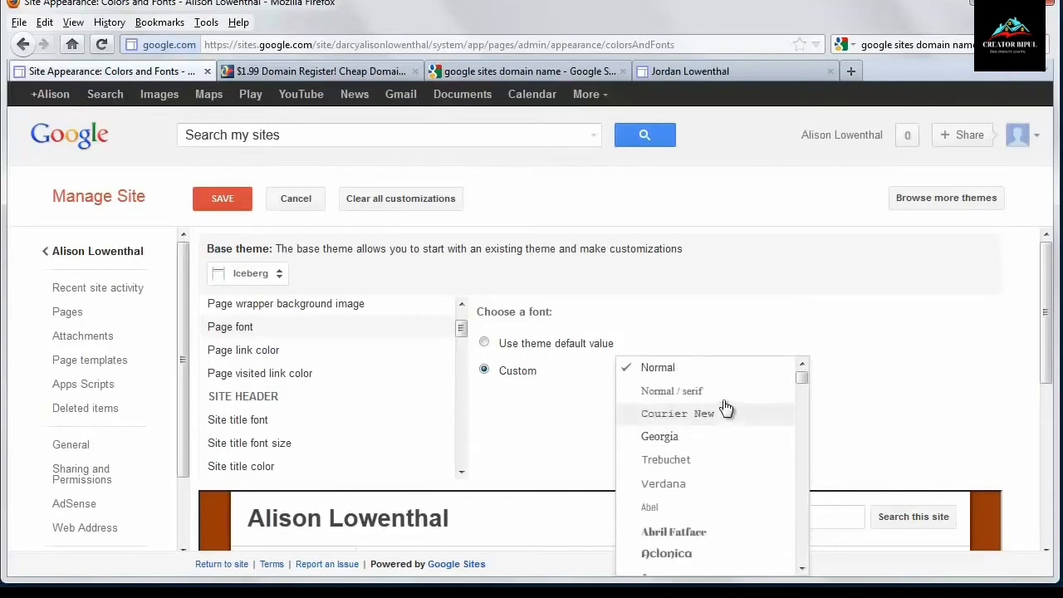
click(730, 365)
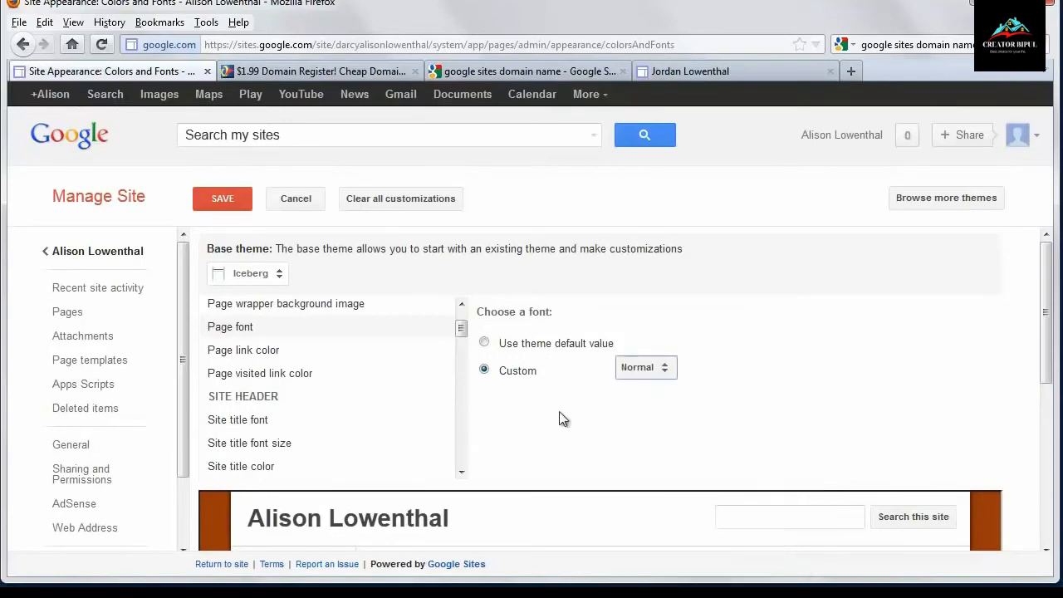
- Set the site title font size to a custom 24 pt
click(247, 420)
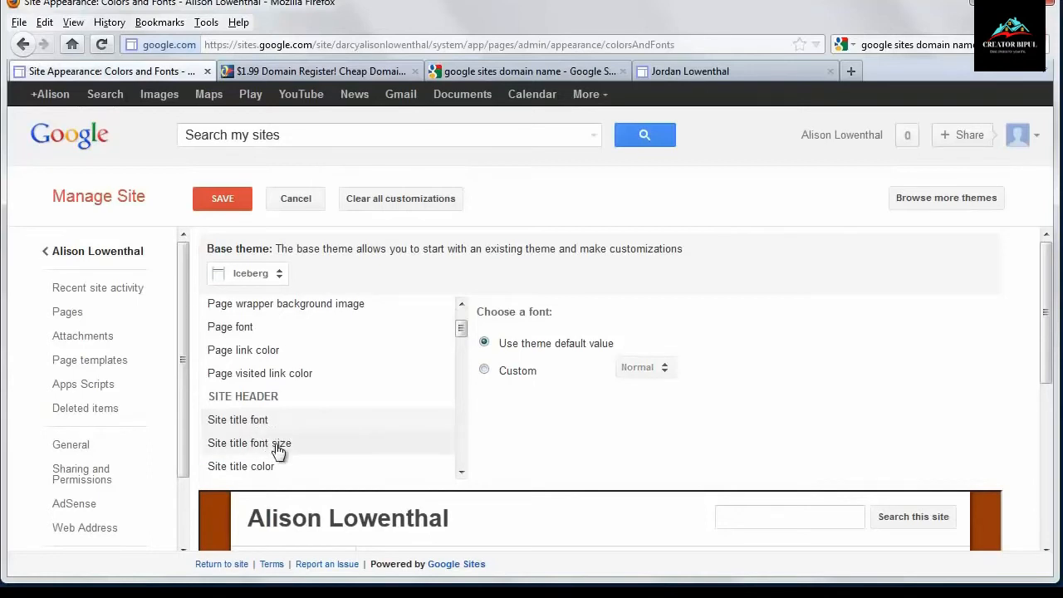
click(280, 443)
click(484, 371)
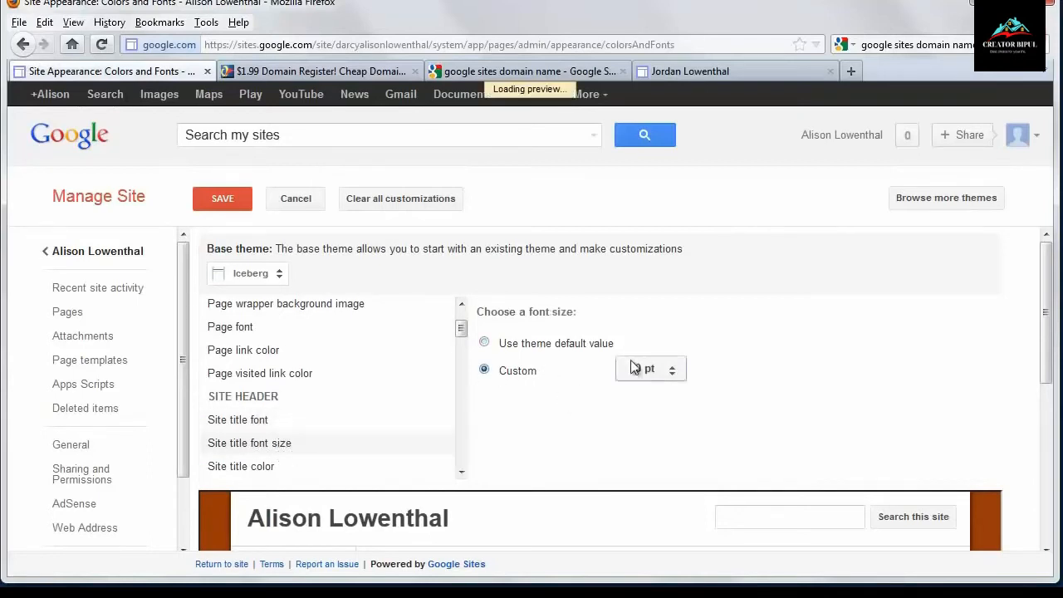
click(648, 373)
click(683, 490)
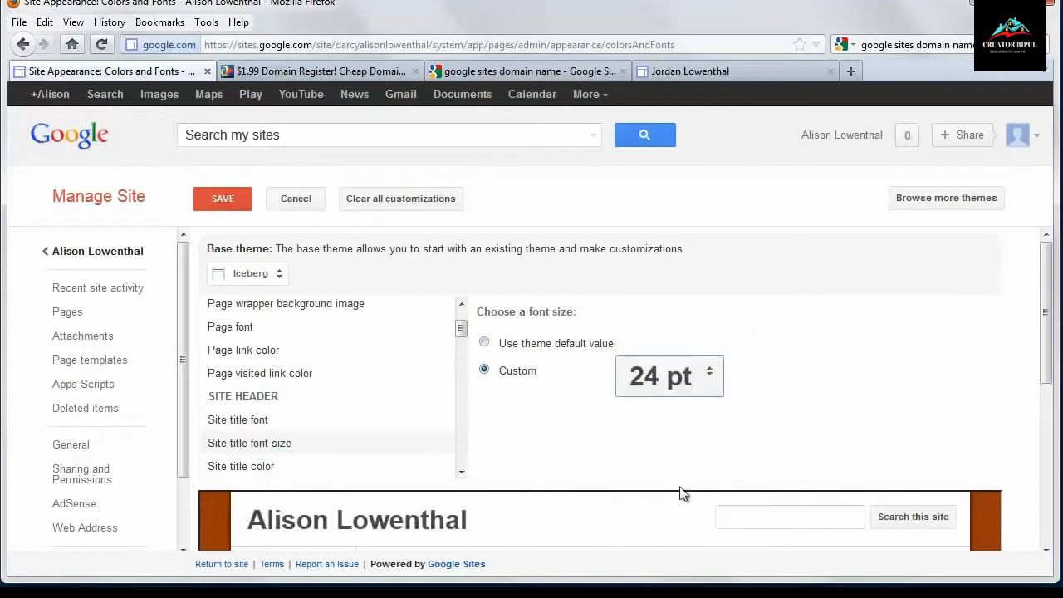
- Set the site title color to custom #003965 and save the color and font changes
click(292, 430)
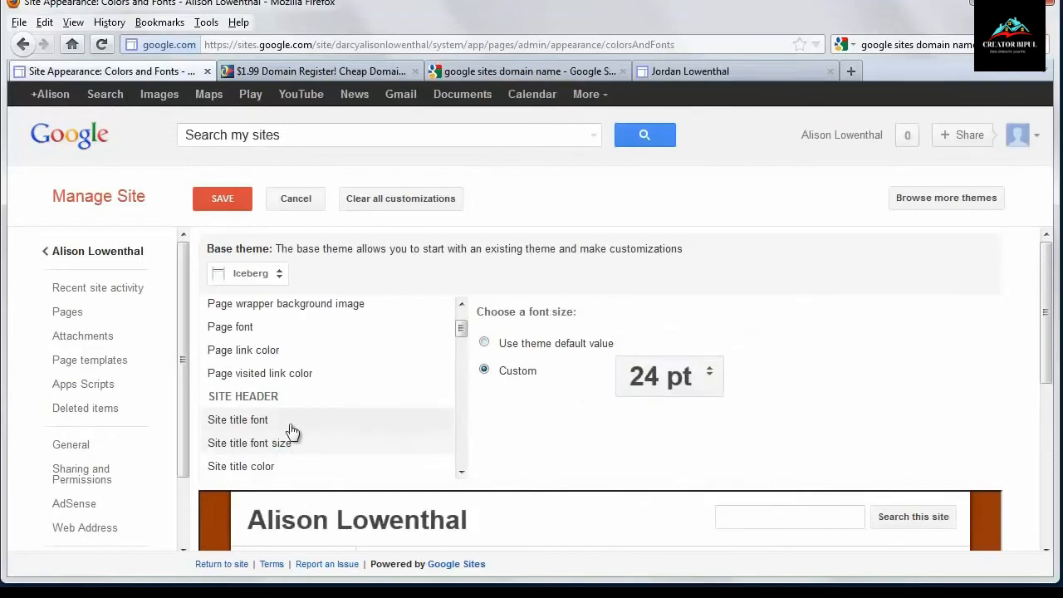
click(279, 469)
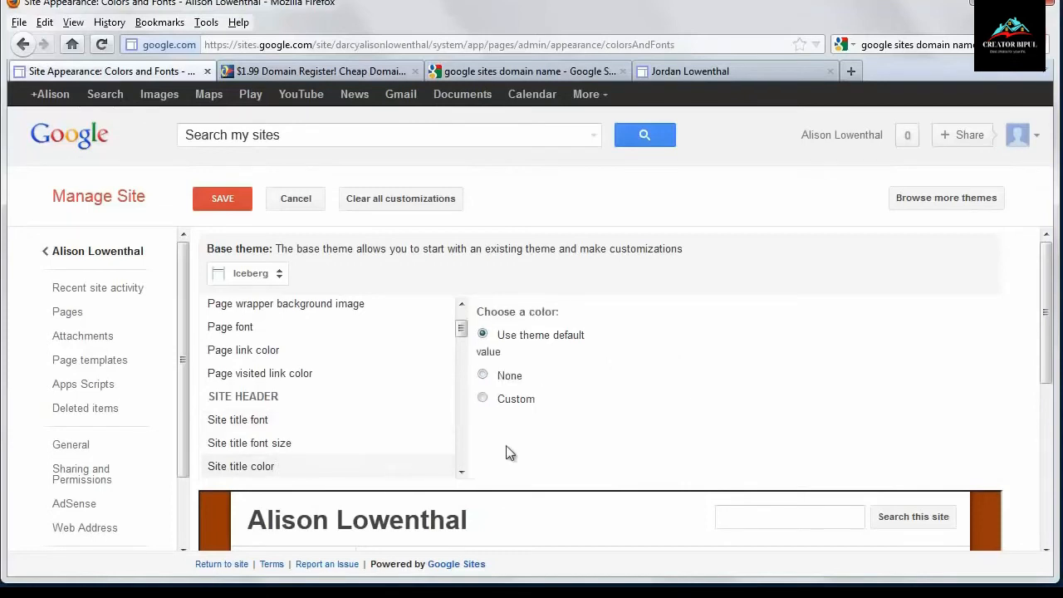
click(483, 398)
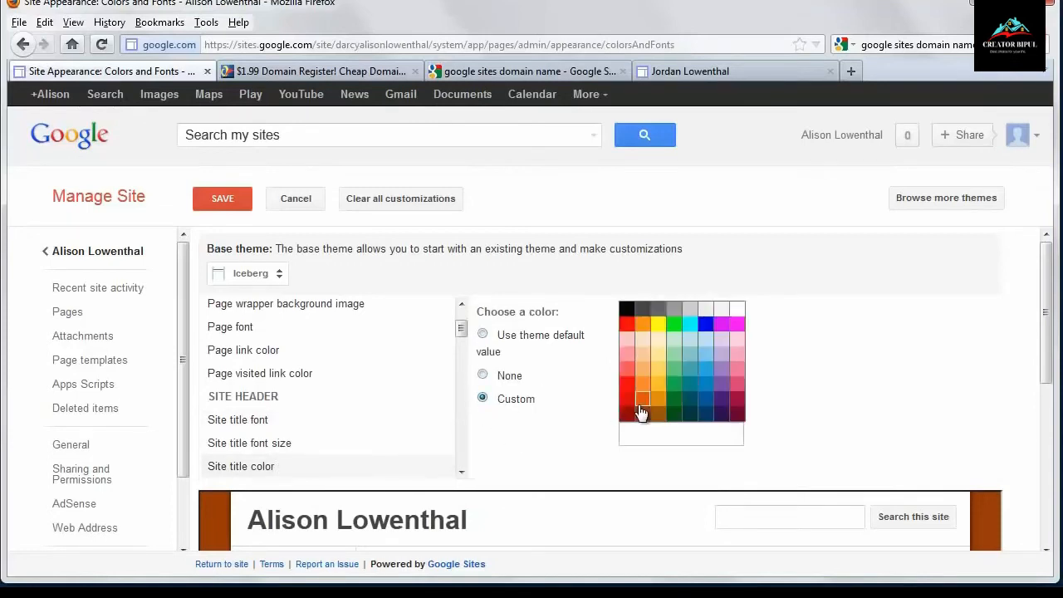
click(704, 413)
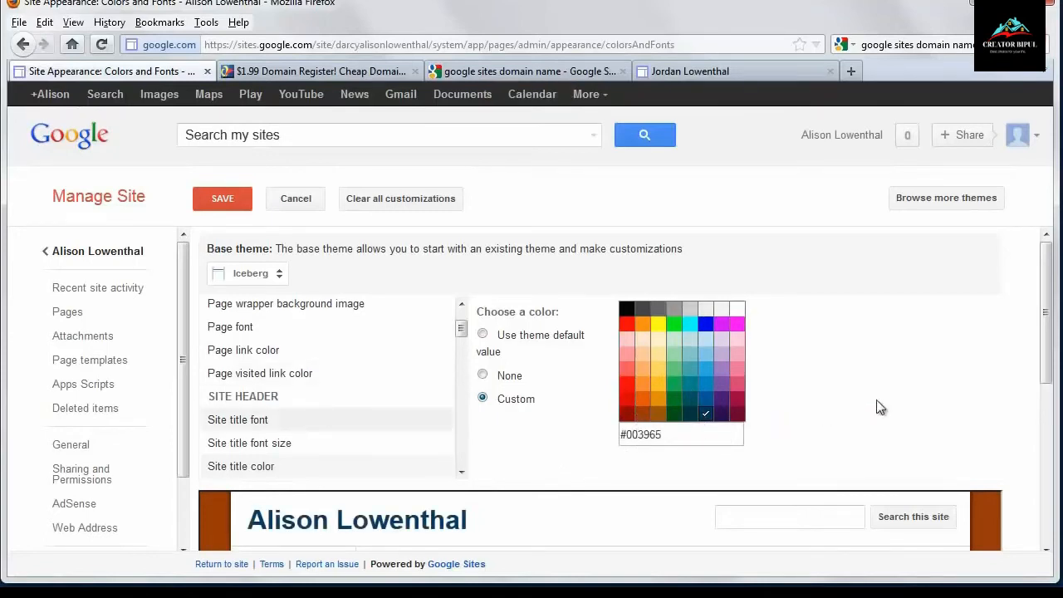
scroll(882, 406, down, 3)
scroll(882, 406, up, 3)
click(230, 202)
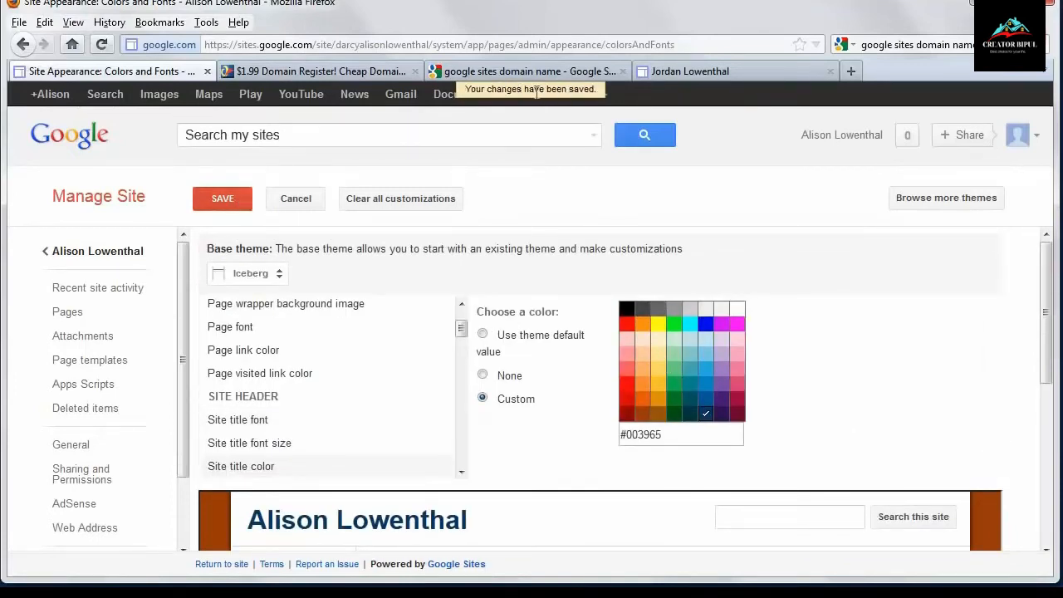
- Return to the site's layout settings, turn off site search entirely, and save
click(92, 253)
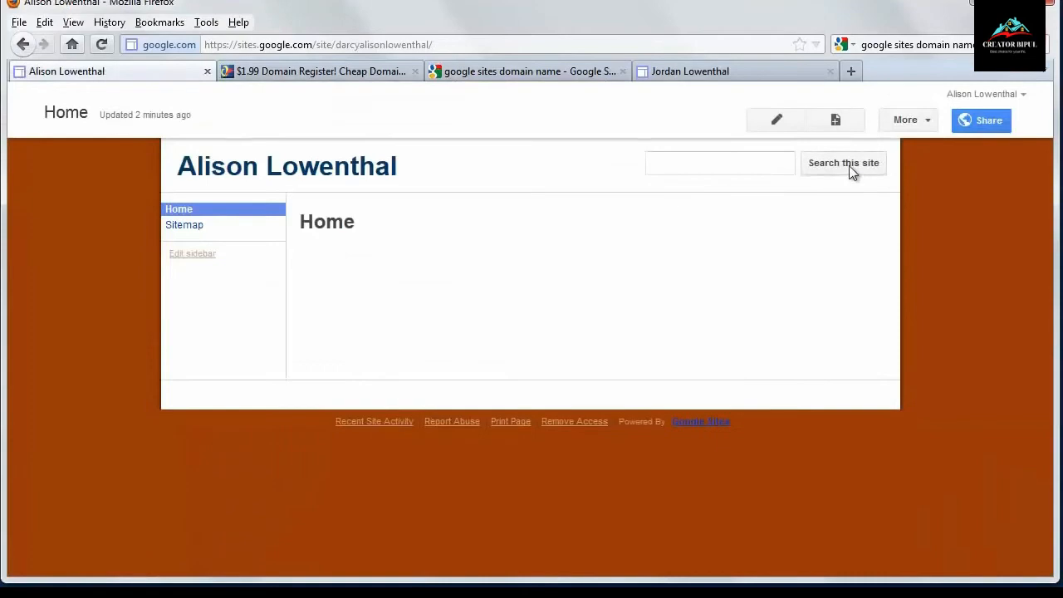
click(924, 120)
click(770, 459)
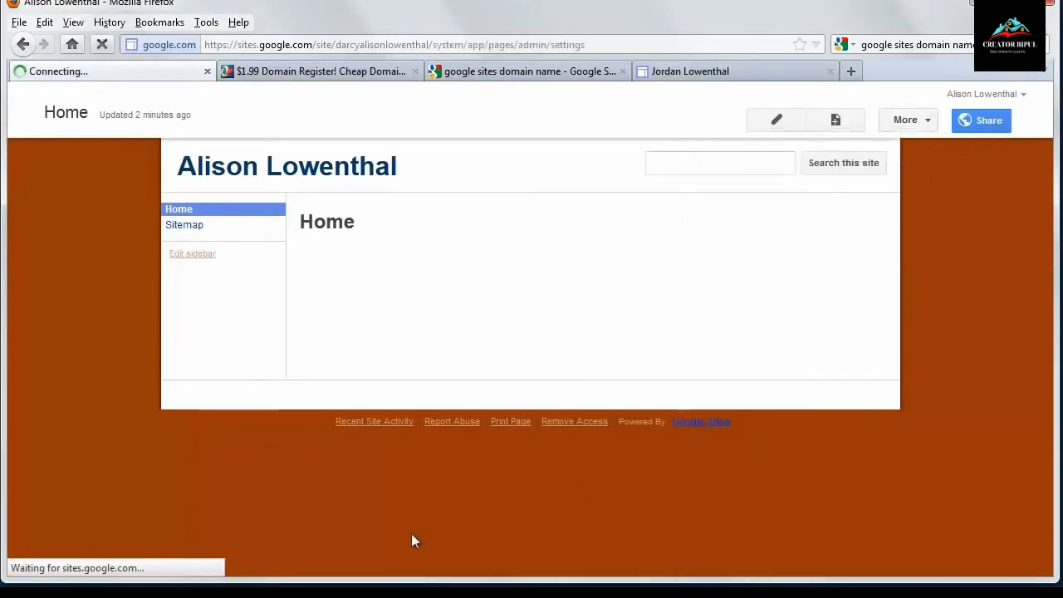
scroll(128, 502, down, 2)
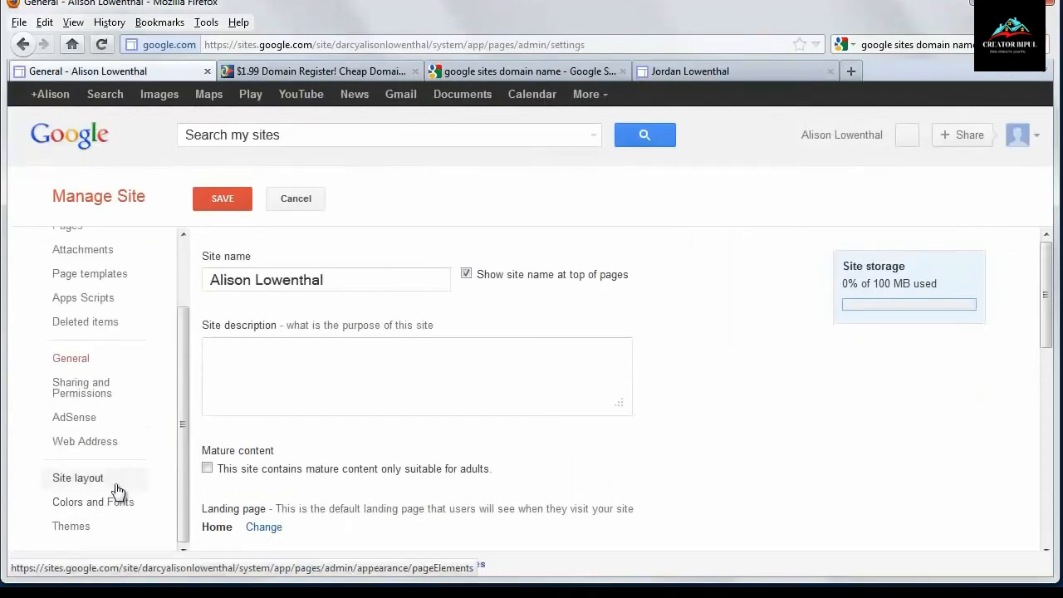
click(117, 484)
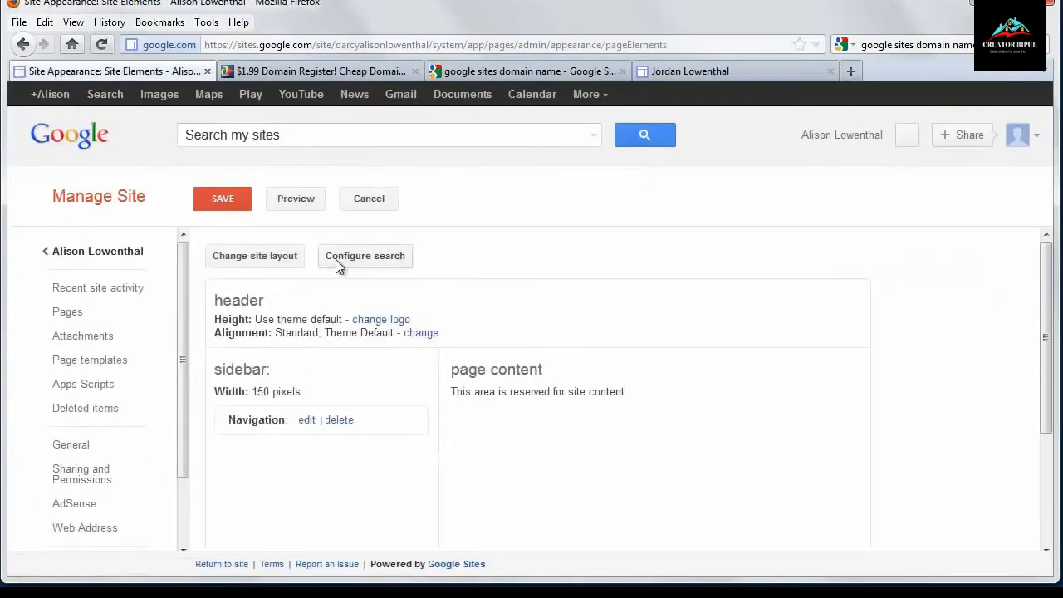
click(340, 265)
click(351, 300)
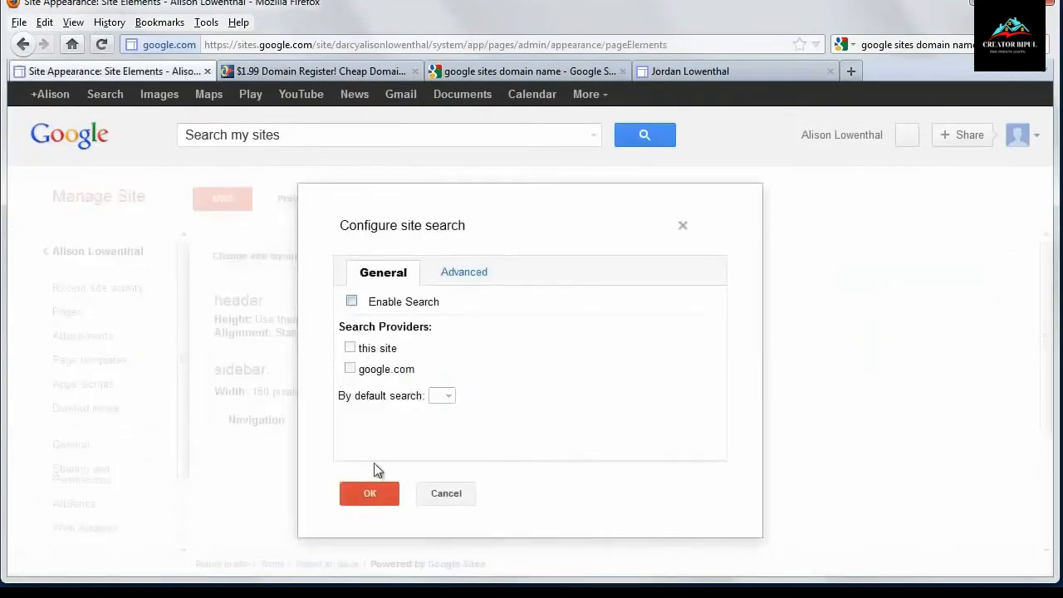
click(370, 493)
click(220, 199)
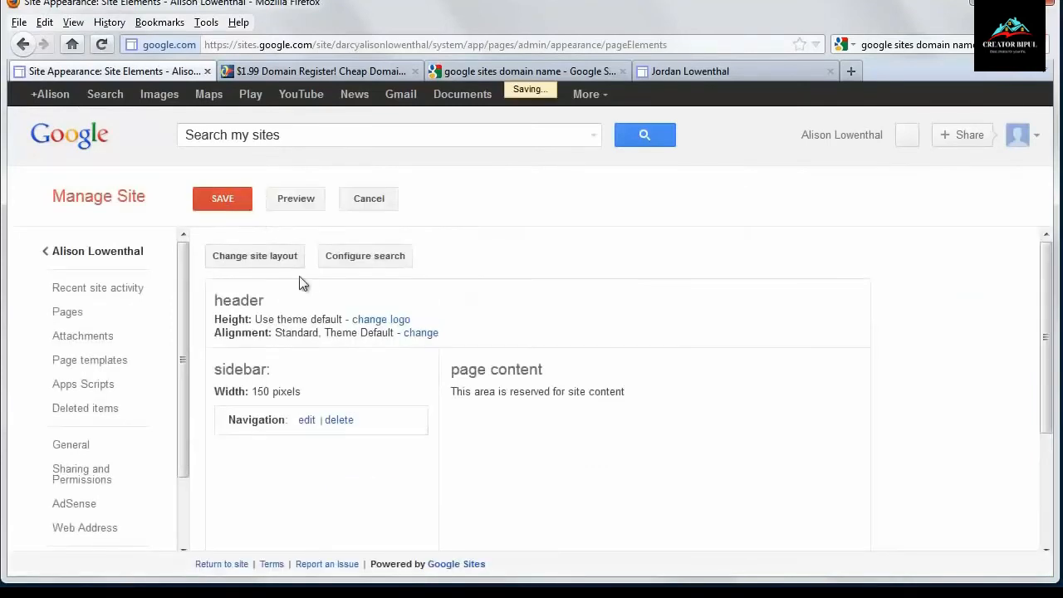
- Create a top-level web page named Research and save it
click(133, 253)
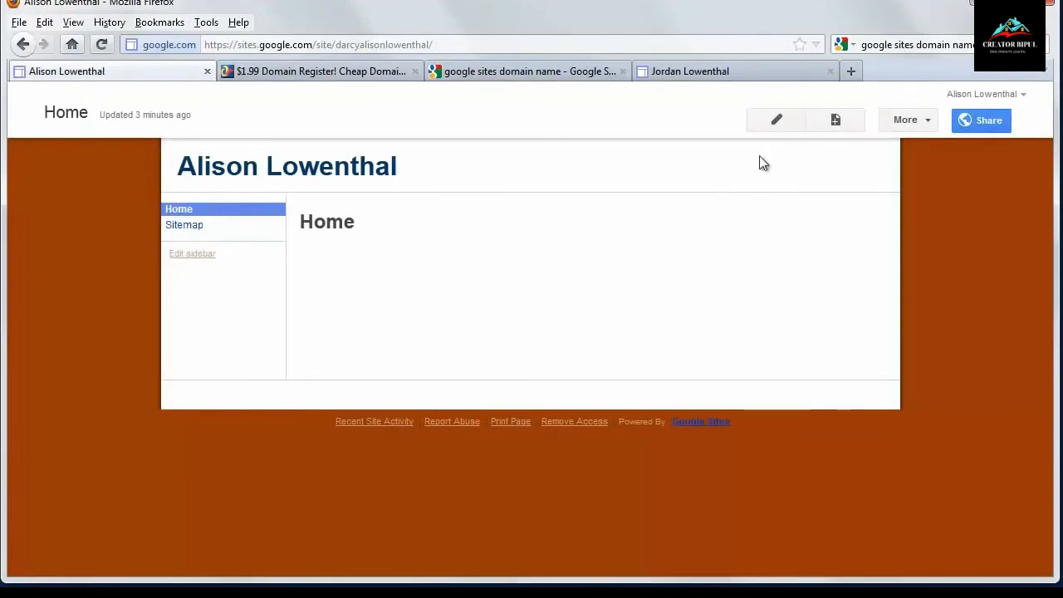
click(835, 122)
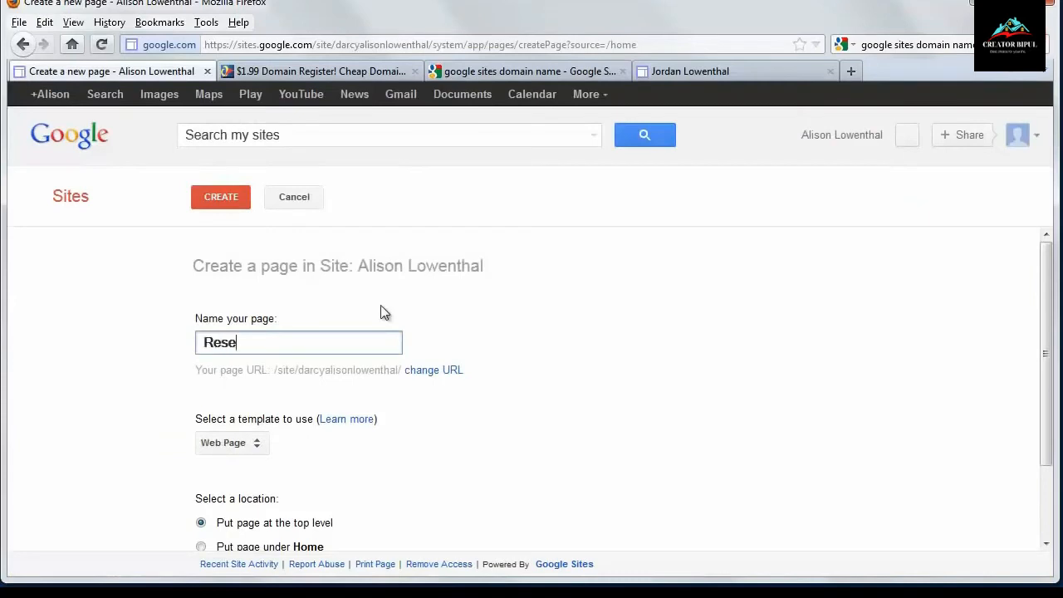
scroll(370, 399, down, 2)
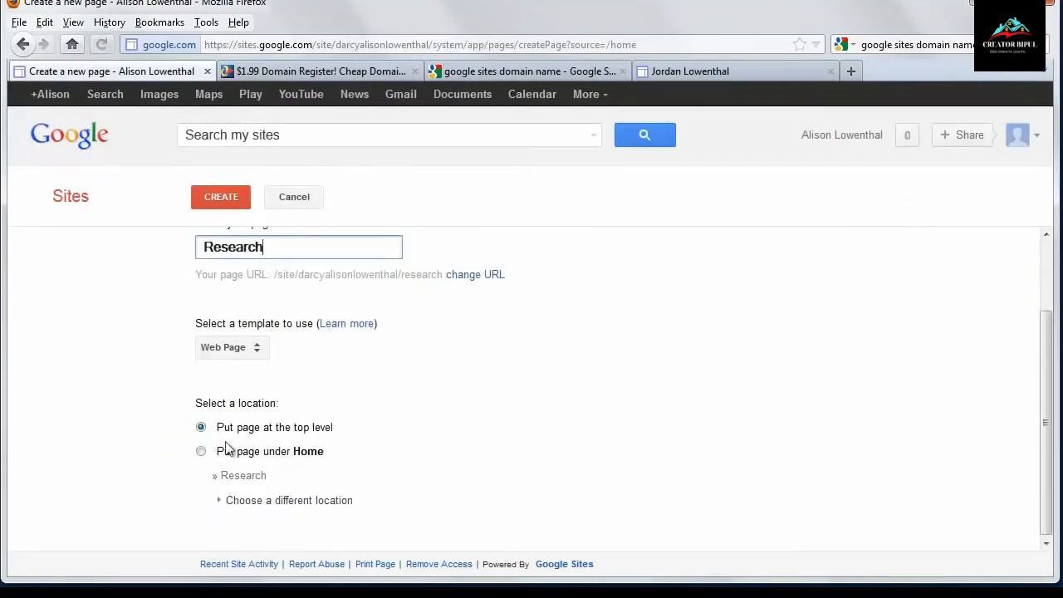
click(227, 197)
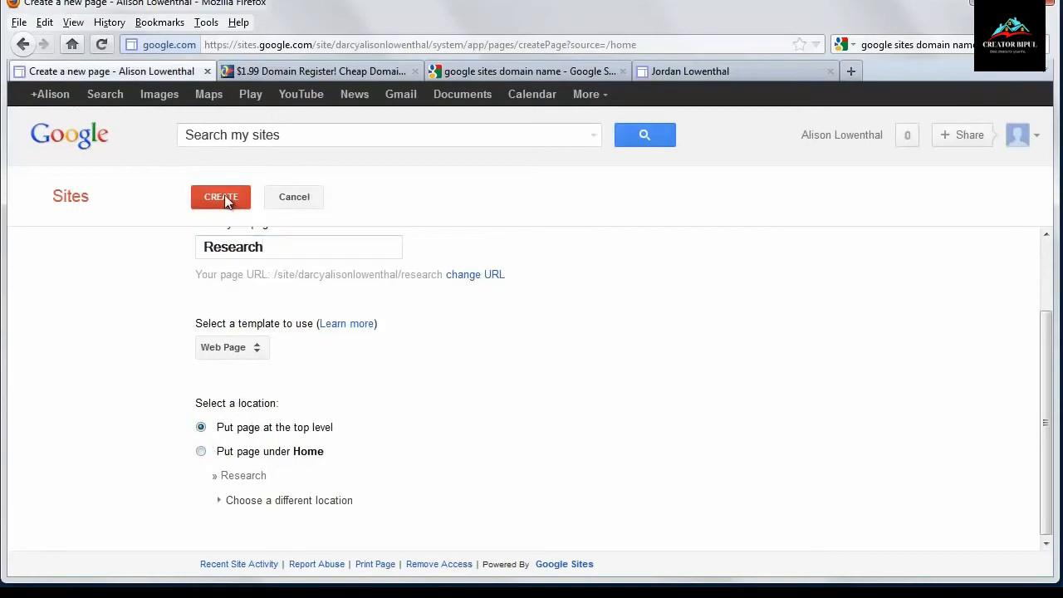
key(e)
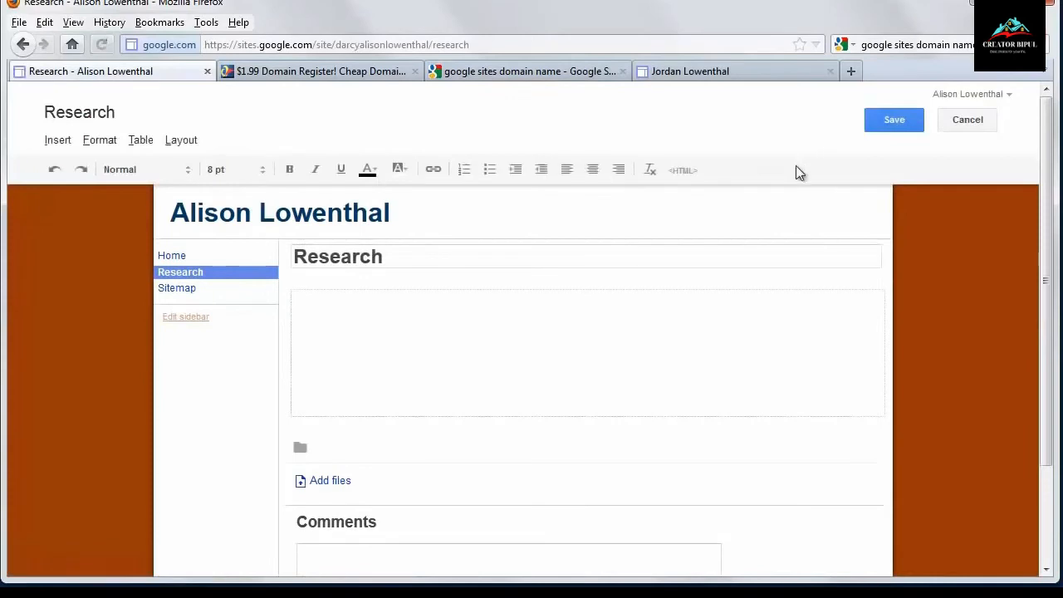
click(902, 122)
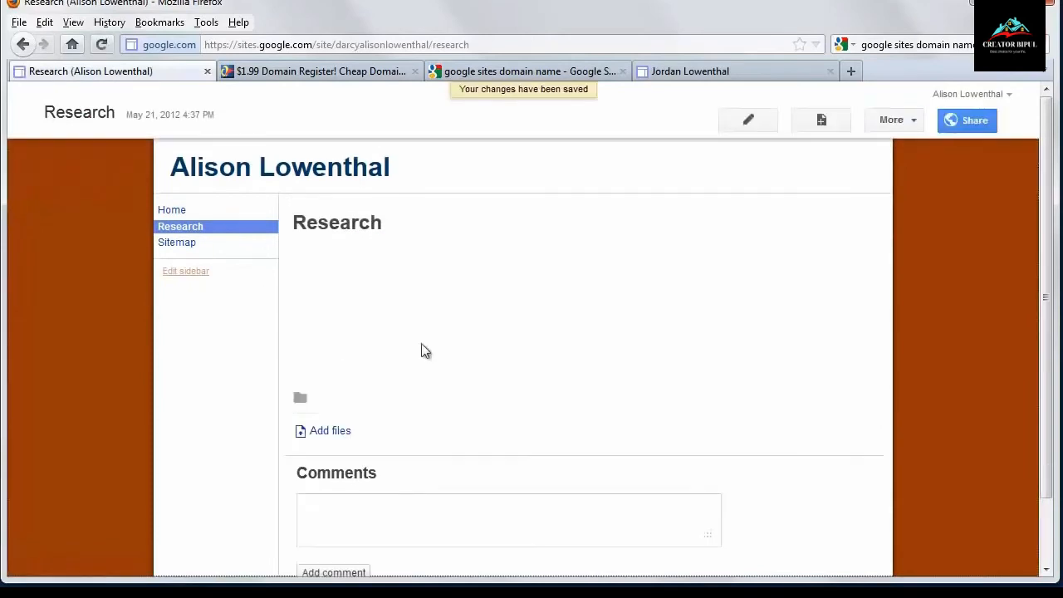
- Create a top-level web page named Teaching and save it
click(821, 122)
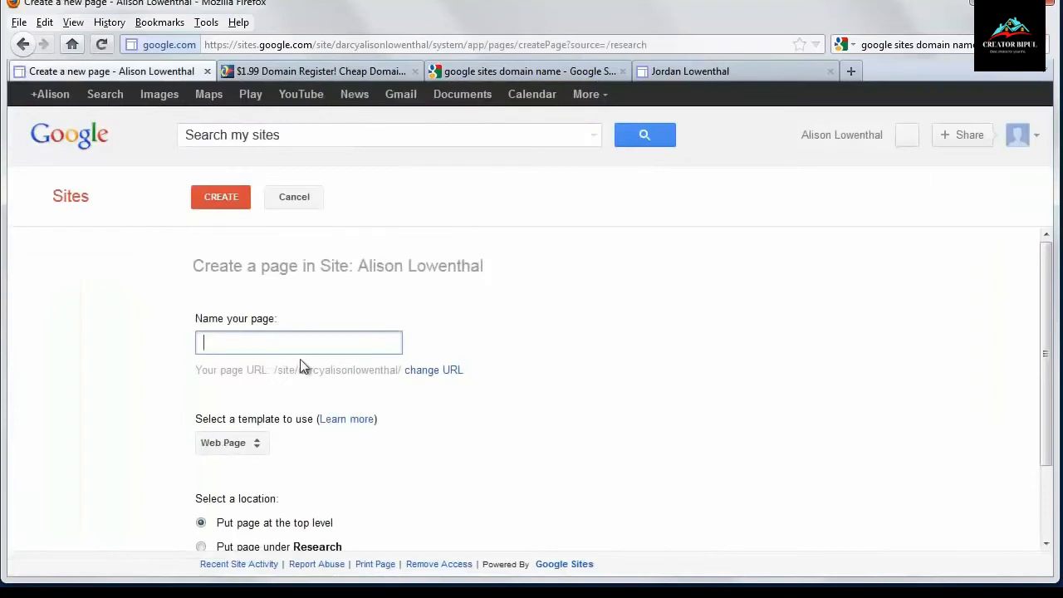
text(Teaching)
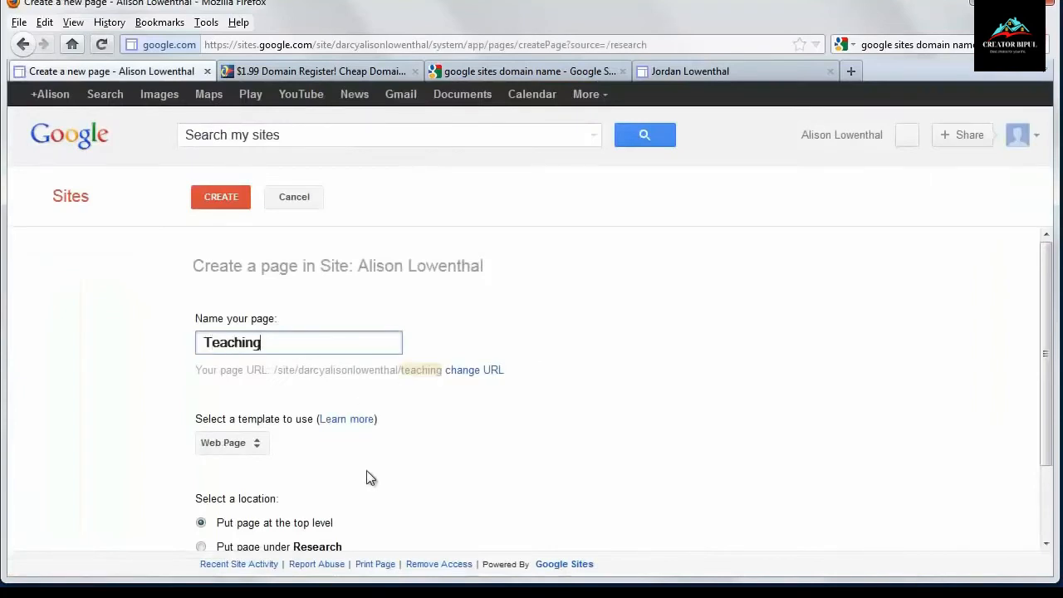
click(230, 203)
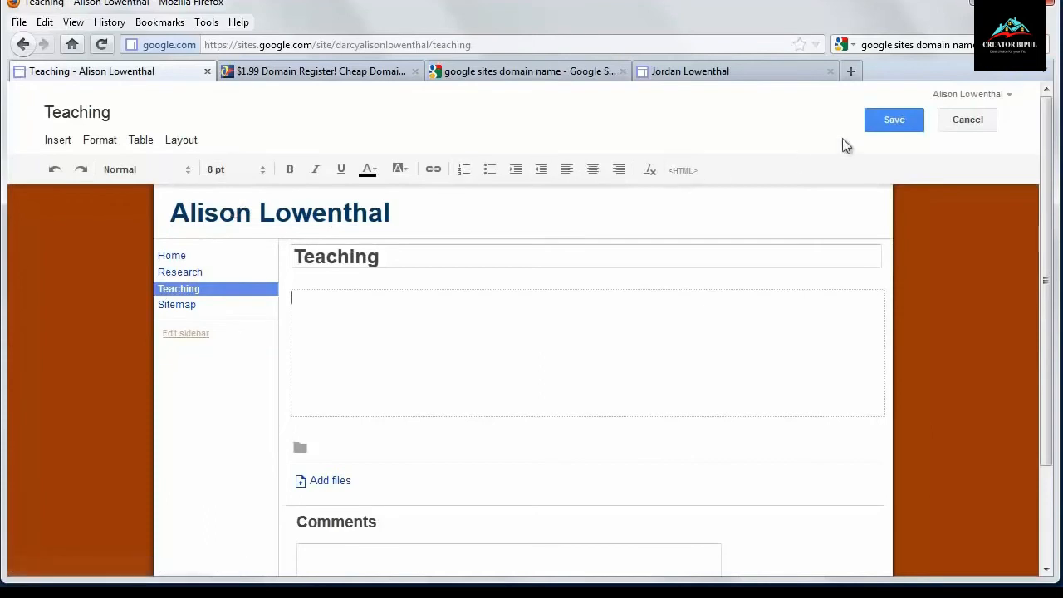
click(885, 125)
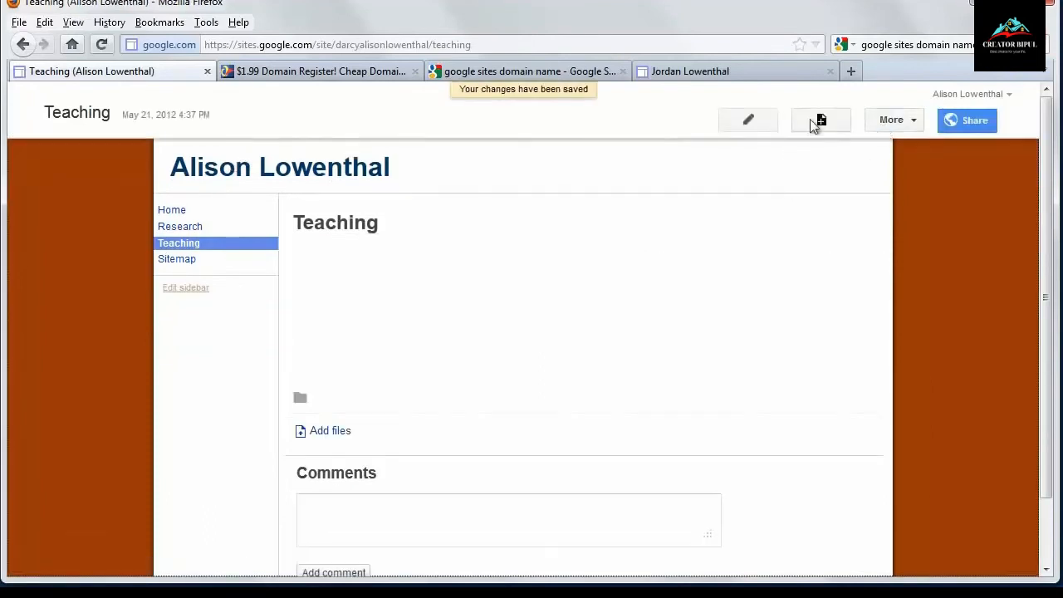
- Create a top-level web page named Service and save it
click(820, 121)
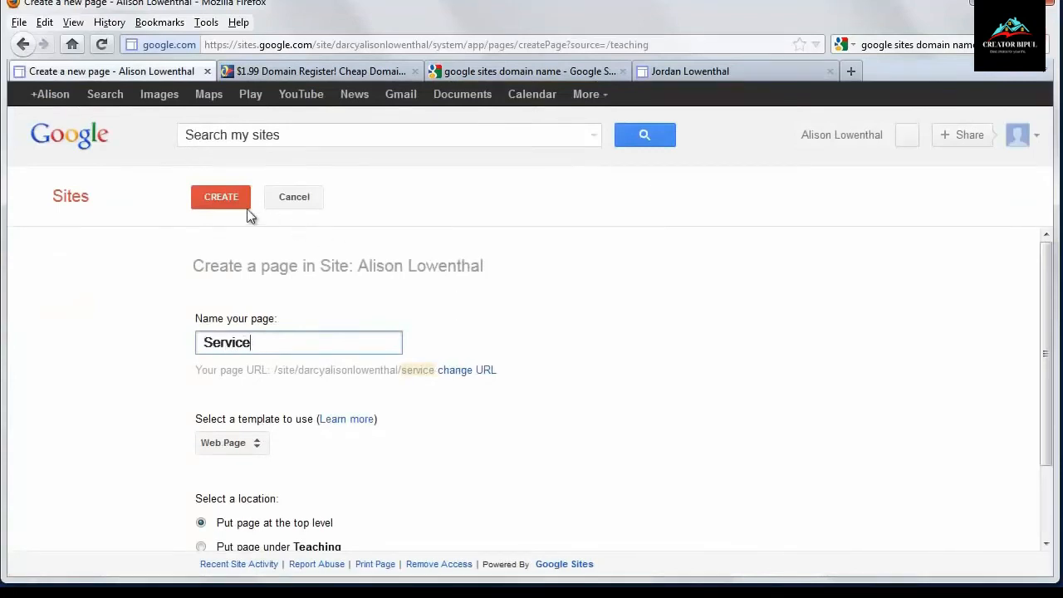
click(228, 196)
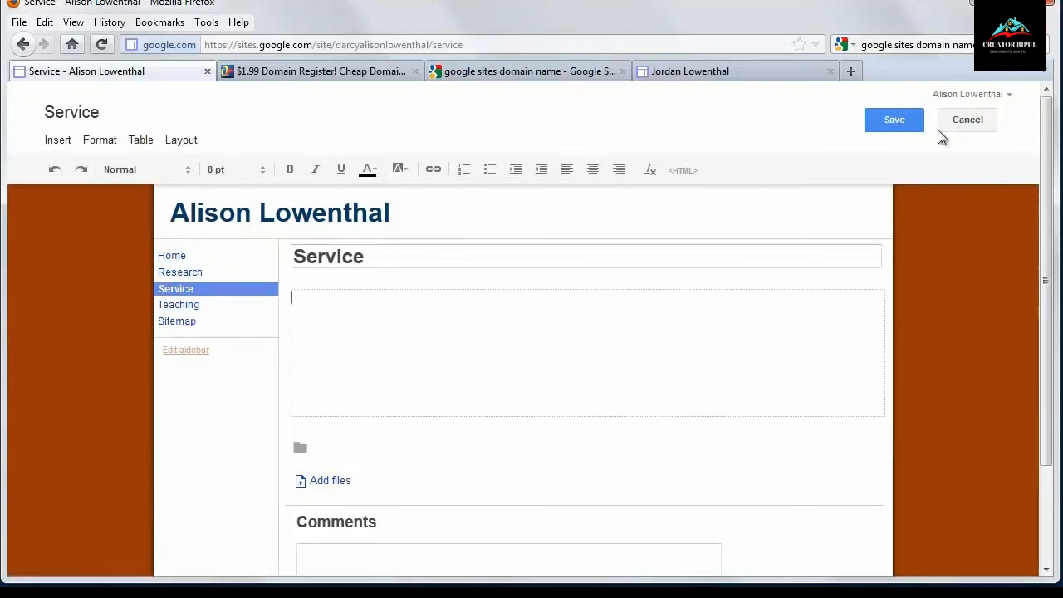
click(903, 120)
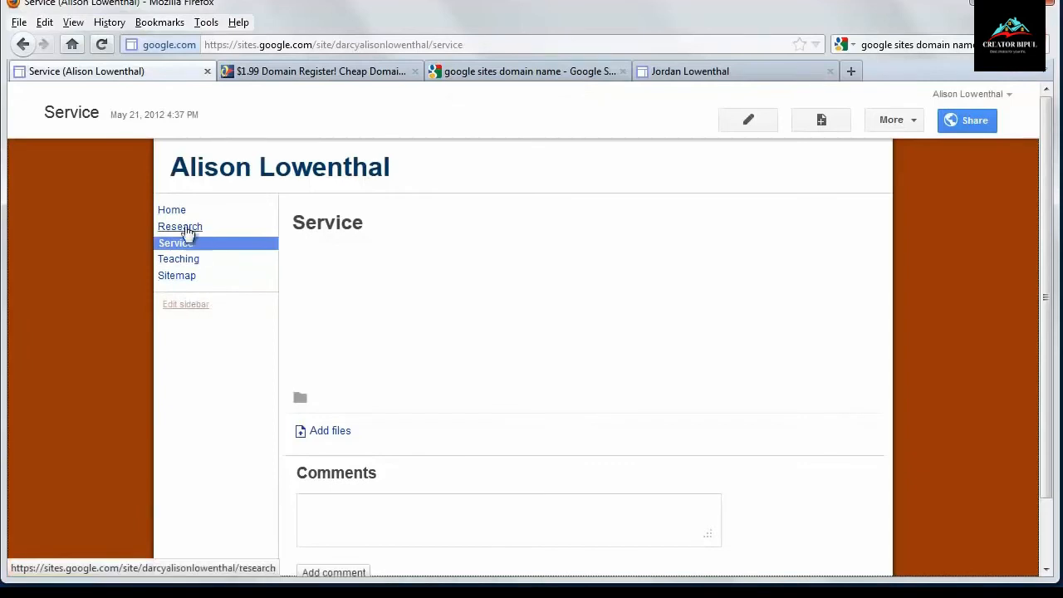
- Open the Home page for editing and enter the text "Welcome to my home page!"
click(166, 210)
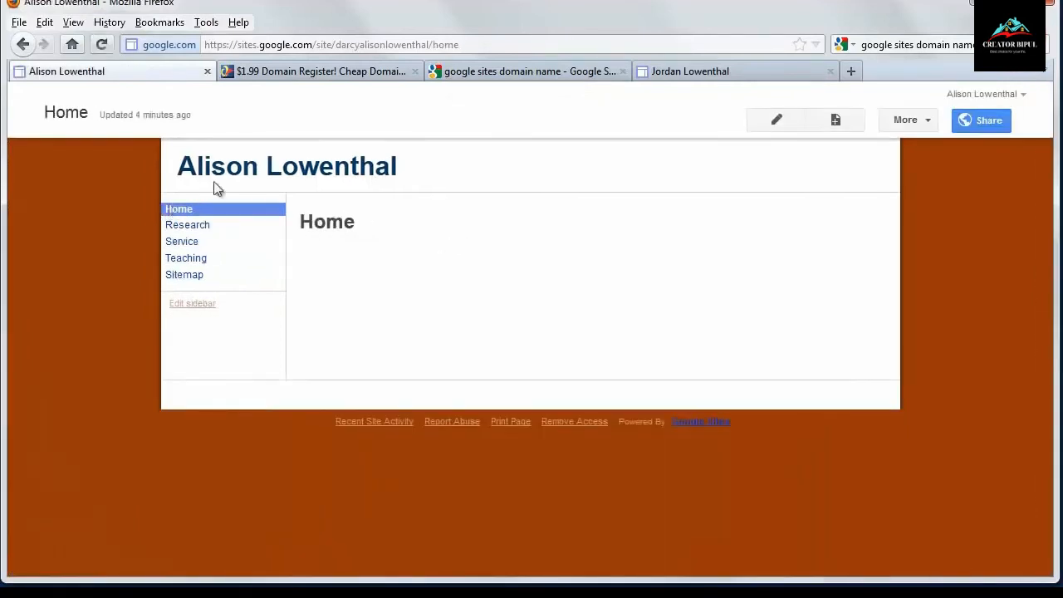
click(769, 121)
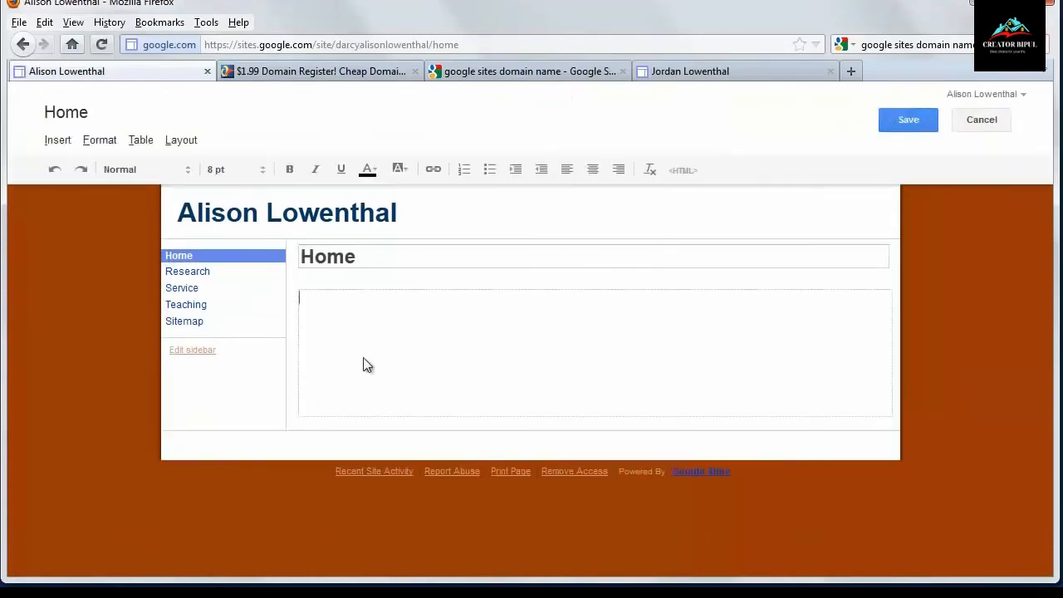
text(ome to my home page!)
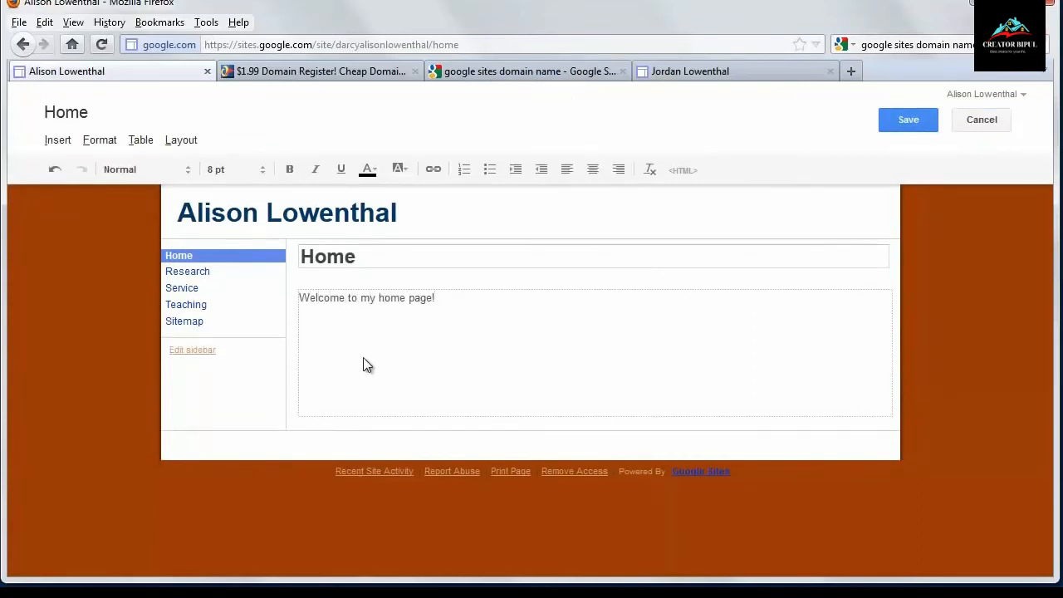
- Make the "Welcome to my home page!" sentence bold
double_click(361, 358)
click(400, 335)
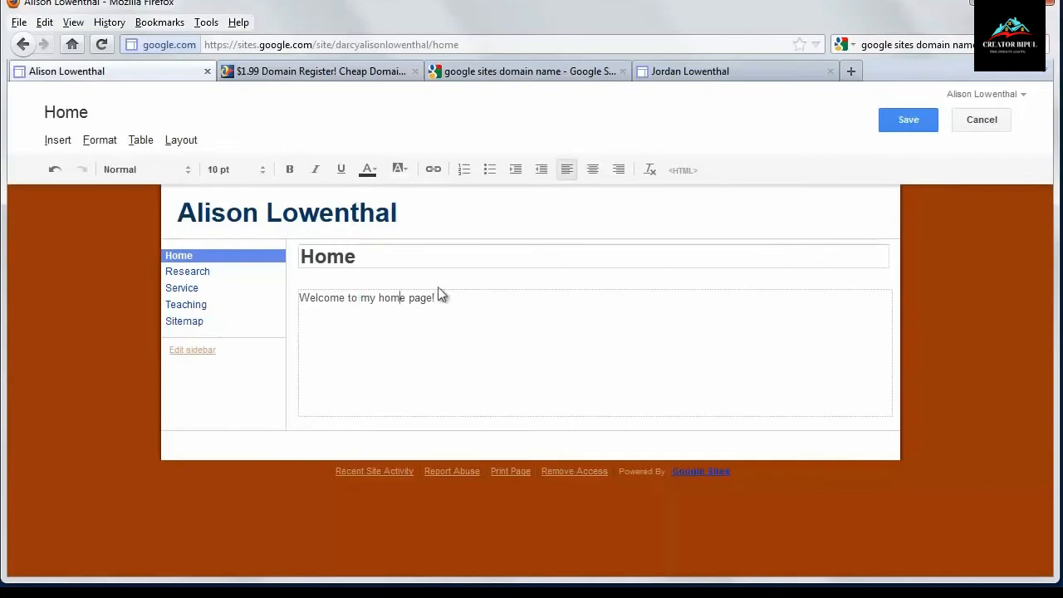
drag(401, 299, 308, 302)
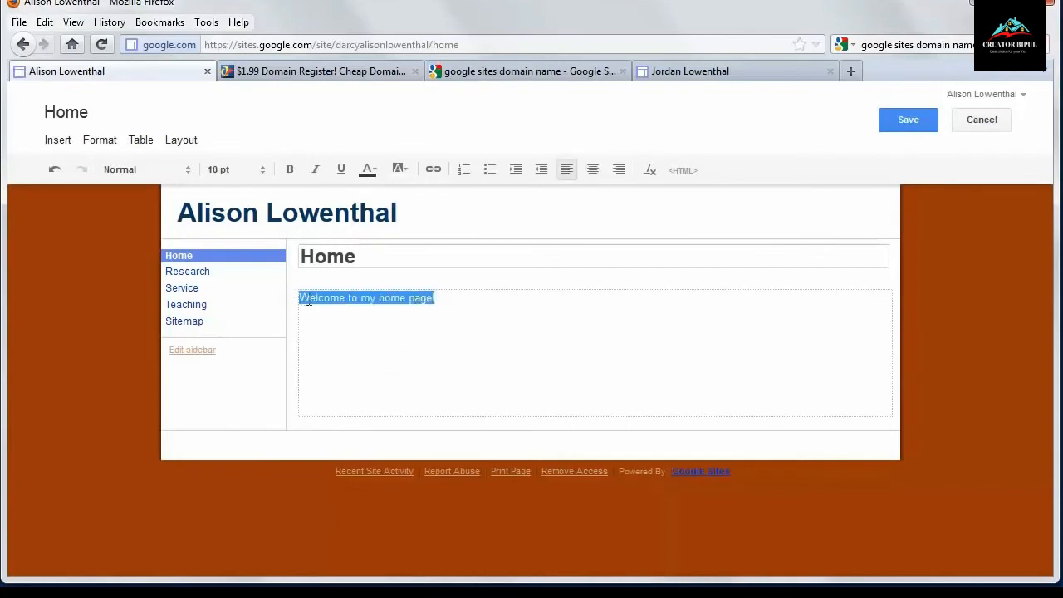
click(289, 169)
click(371, 338)
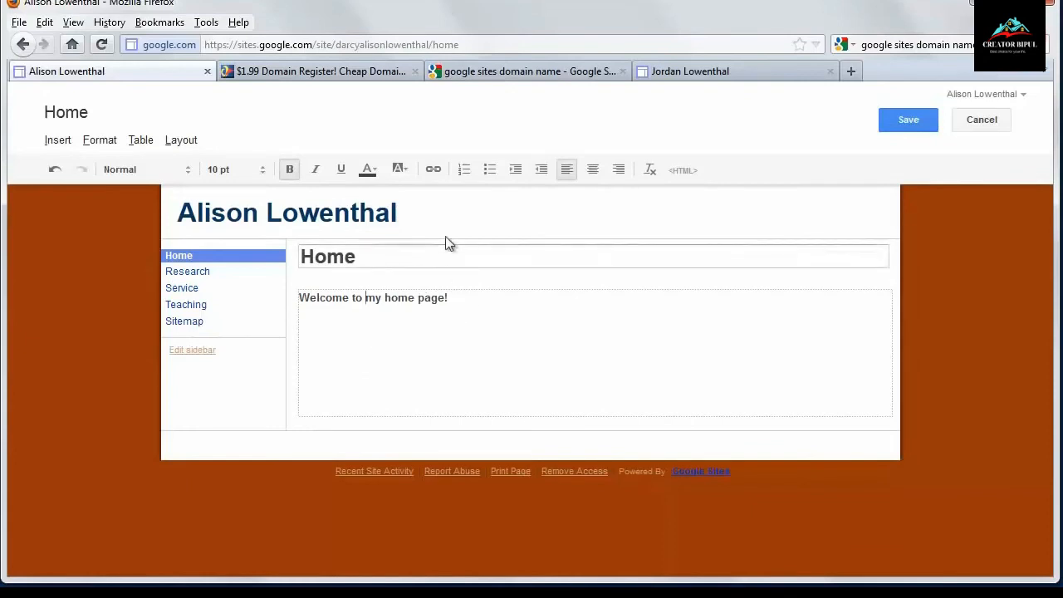
- Save the edited Home page
click(433, 170)
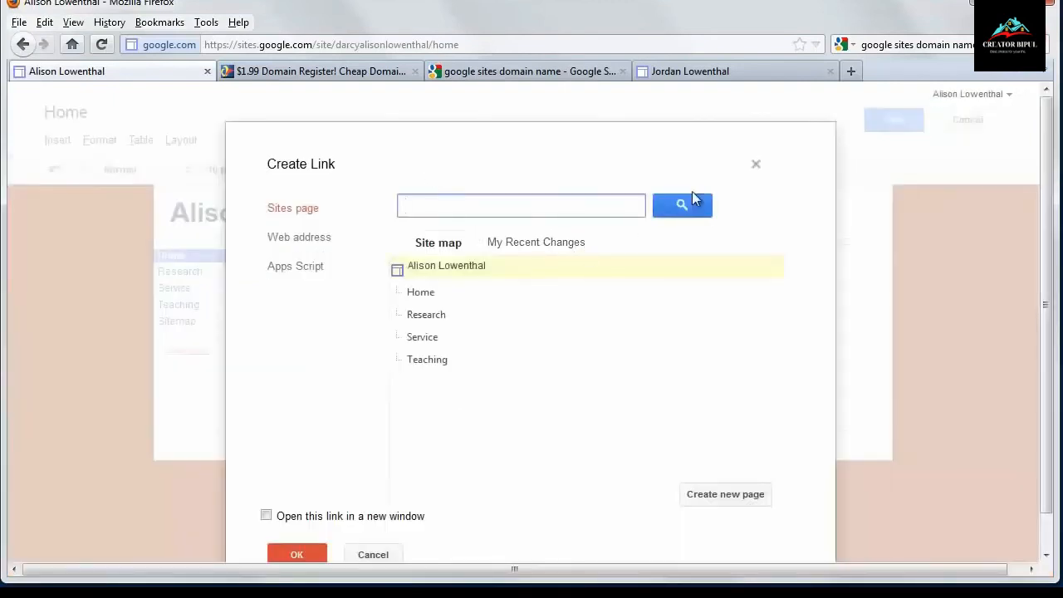
click(756, 170)
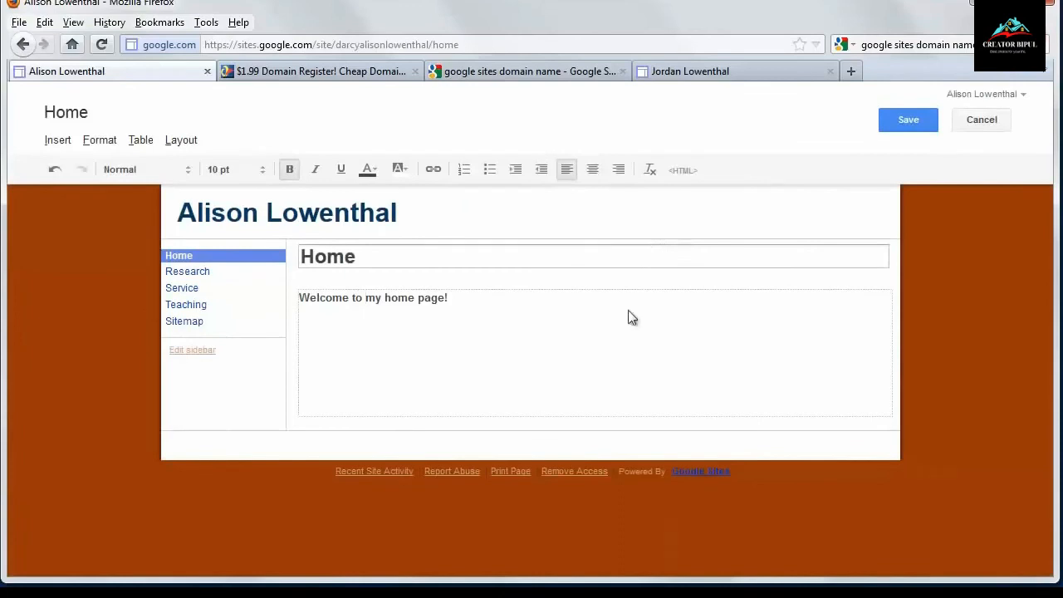
click(581, 359)
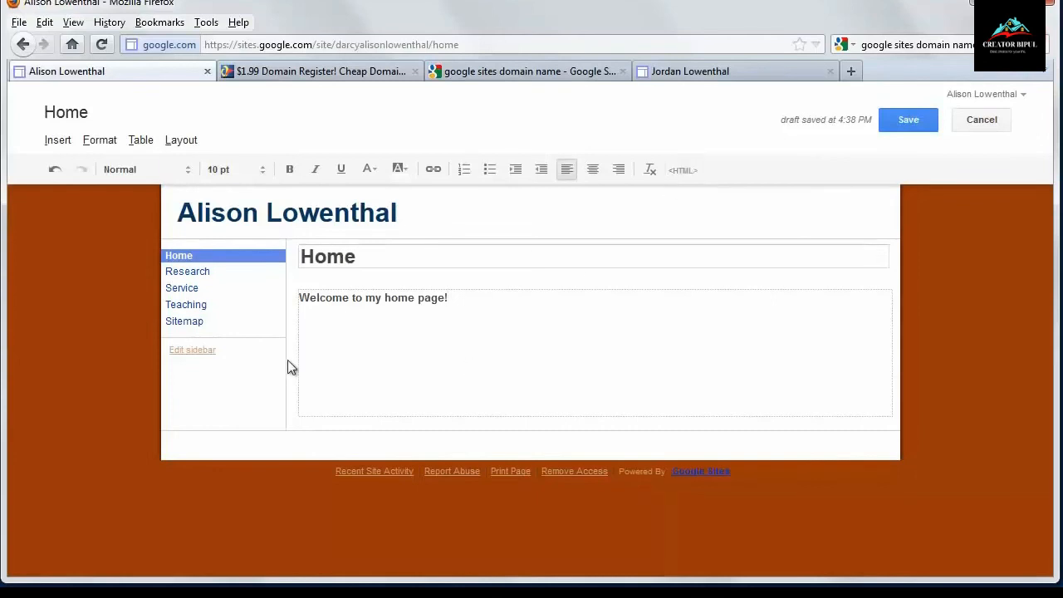
click(908, 119)
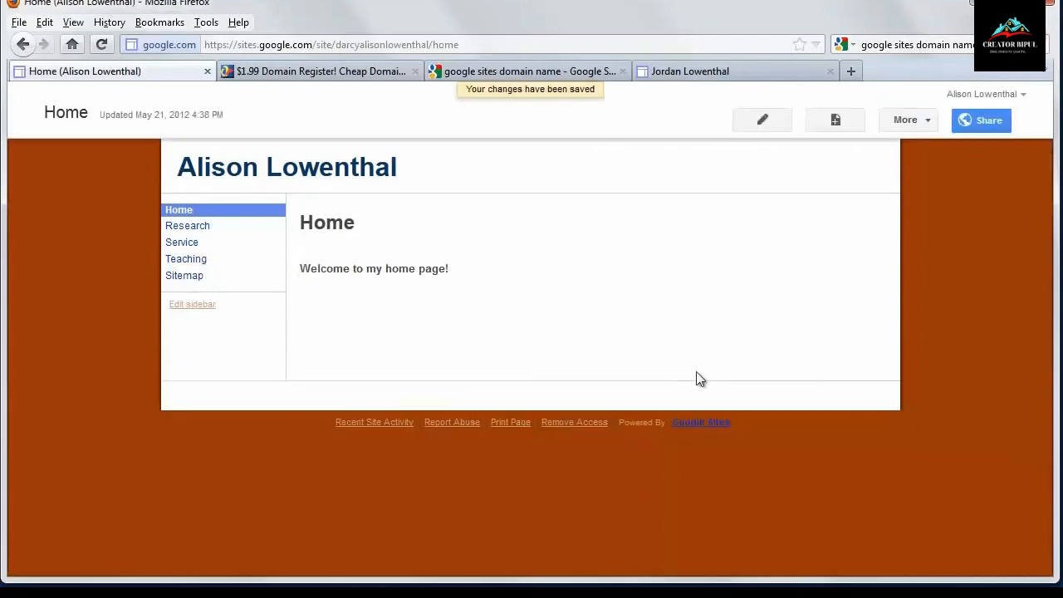
- Turn off automatic organization of the sidebar navigation and save the site layout
click(199, 305)
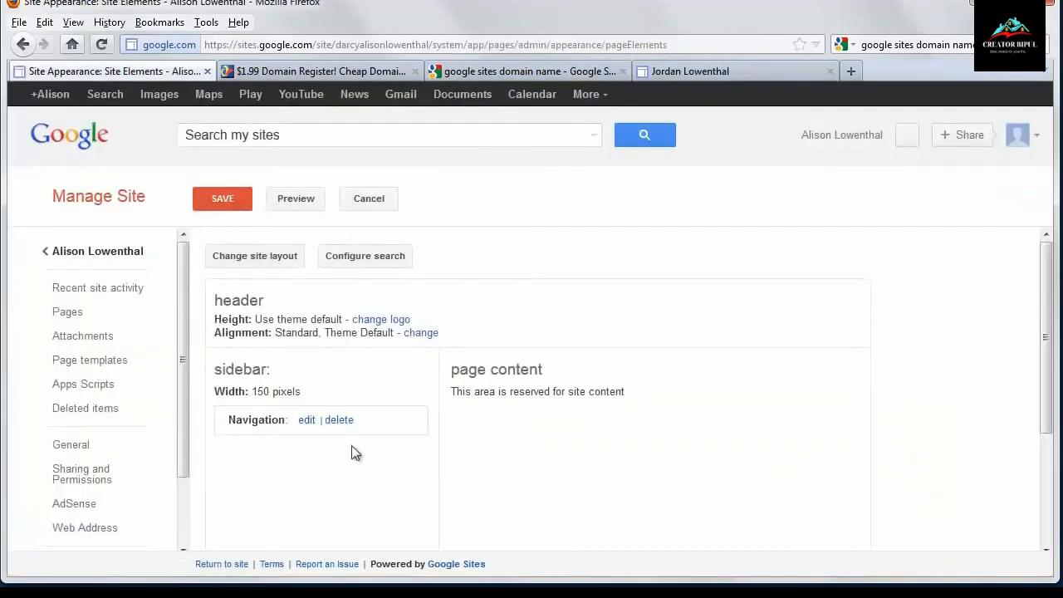
click(306, 420)
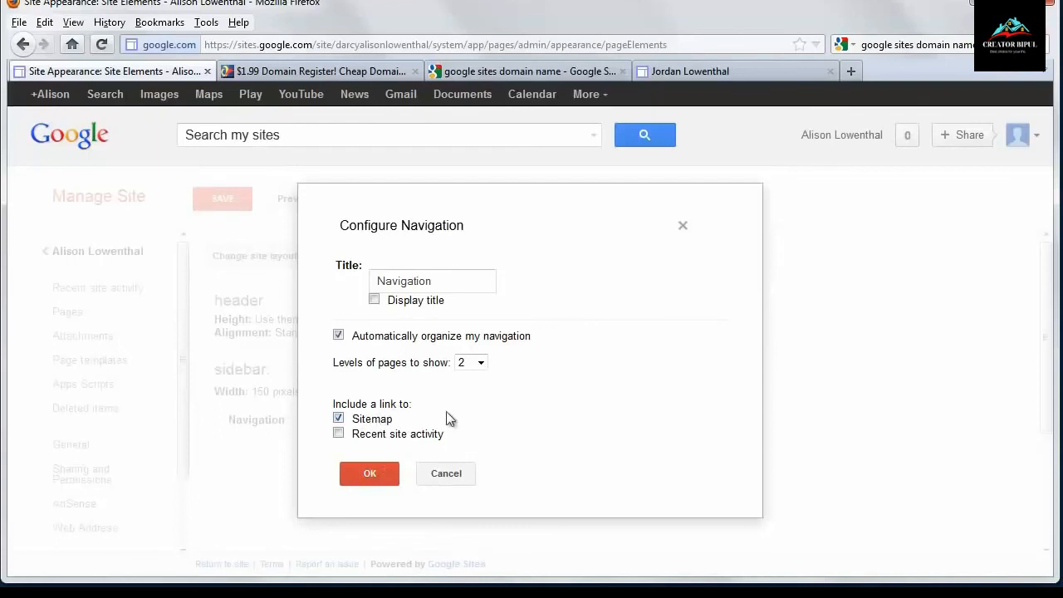
click(346, 340)
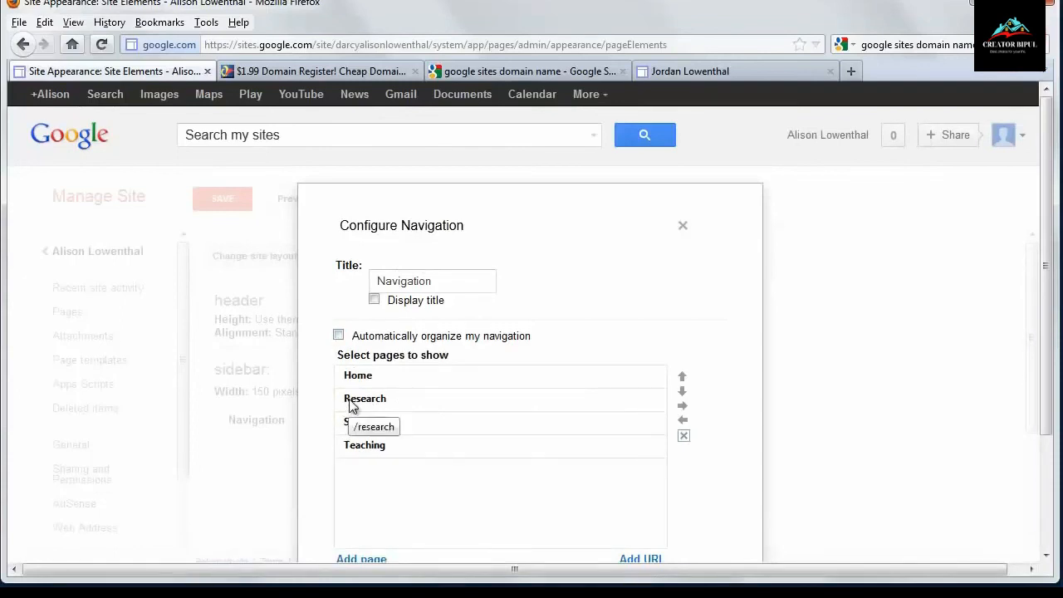
click(362, 449)
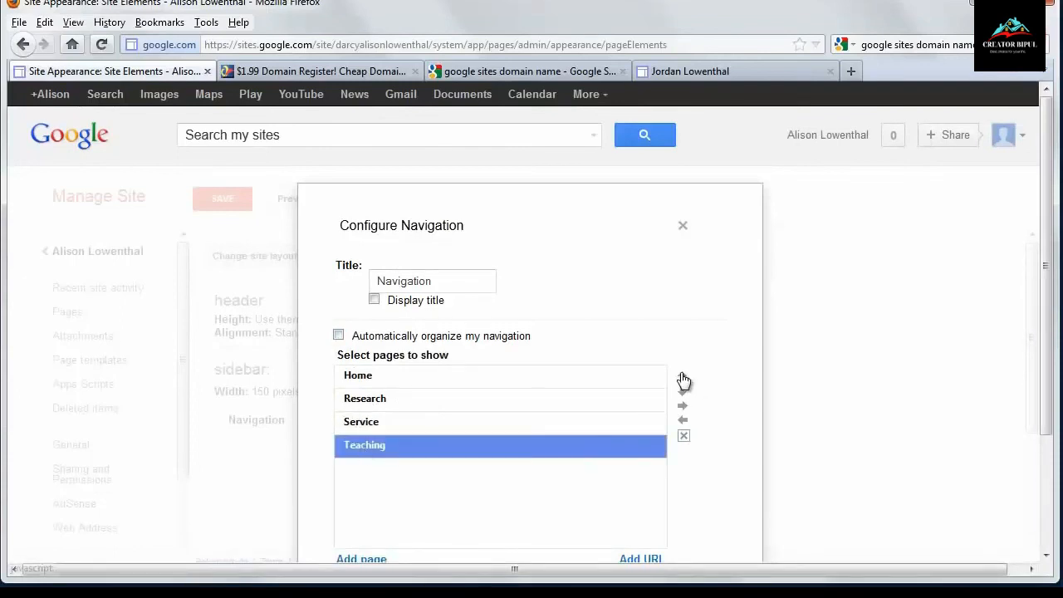
scroll(370, 415, down, 3)
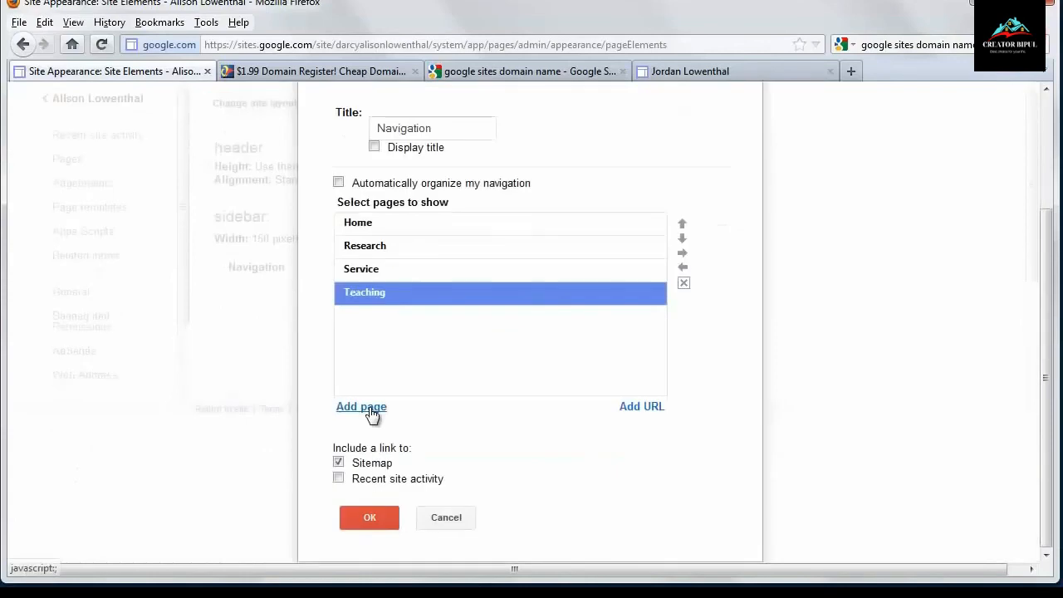
scroll(372, 410, up, 3)
click(375, 301)
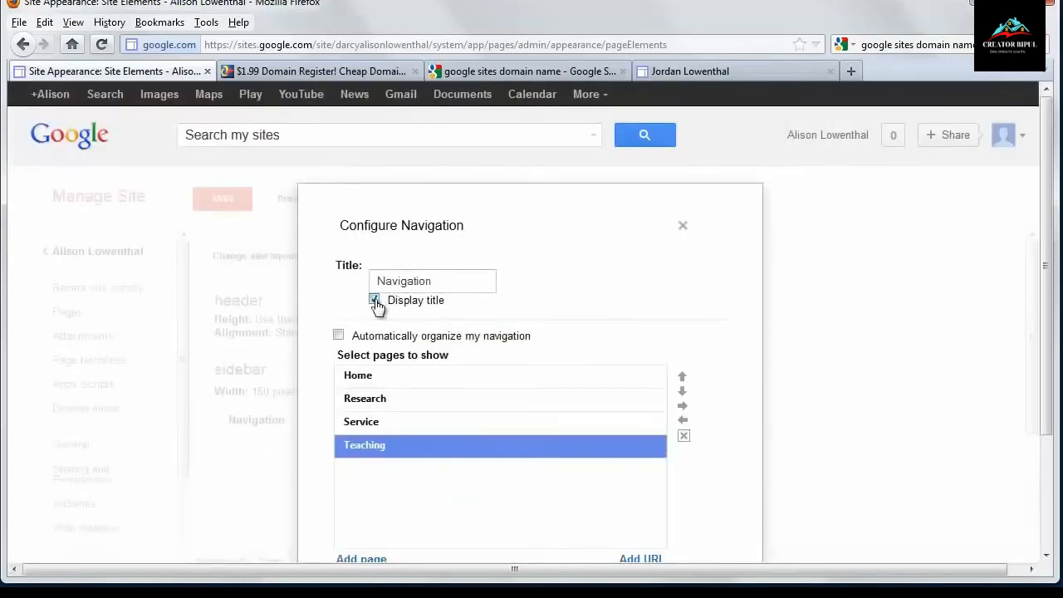
click(374, 301)
drag(425, 281, 278, 288)
scroll(371, 382, down, 3)
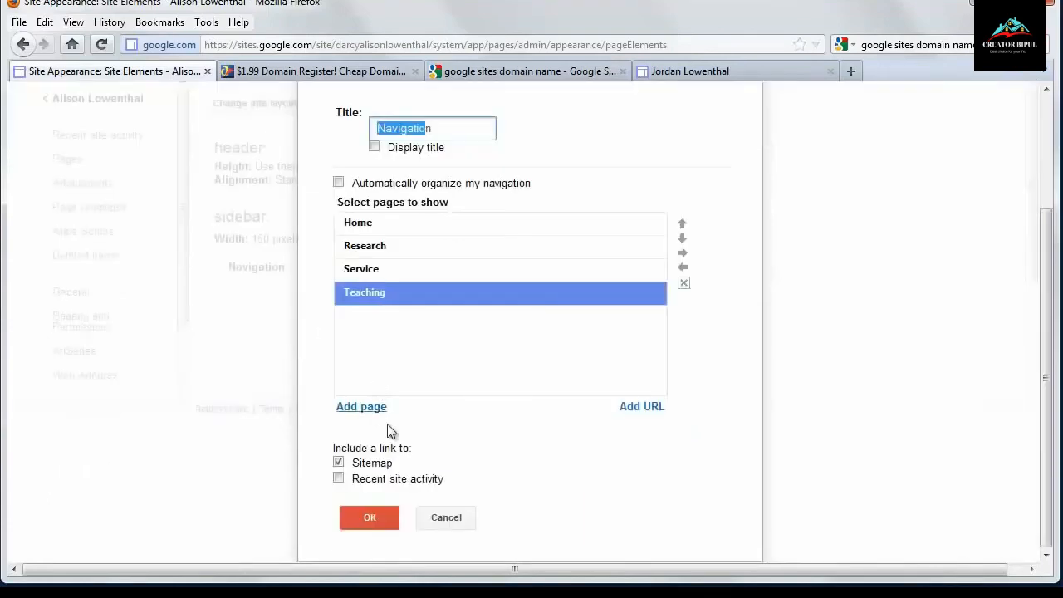
click(373, 516)
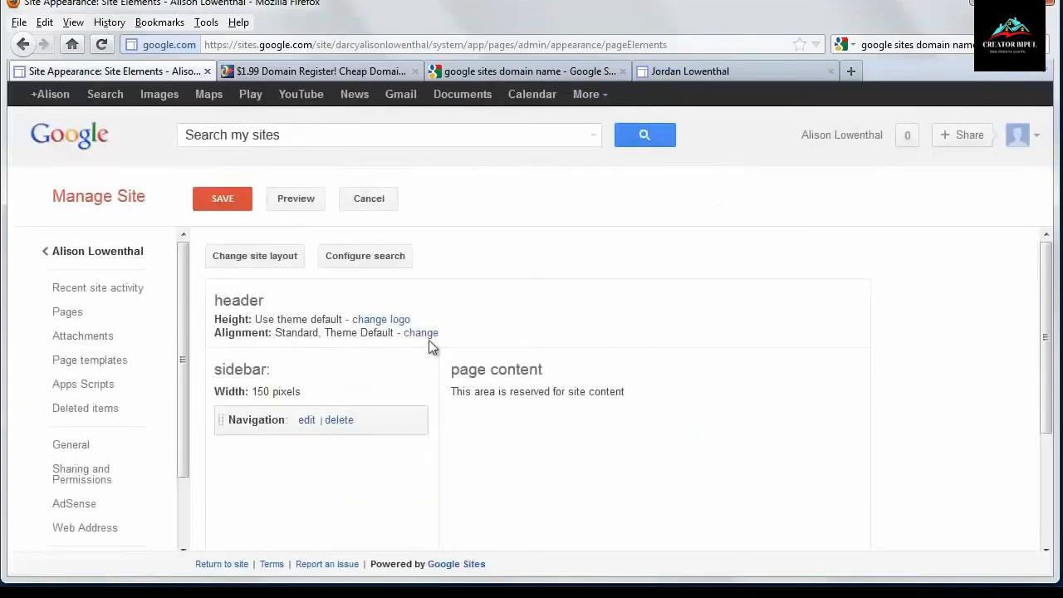
click(221, 197)
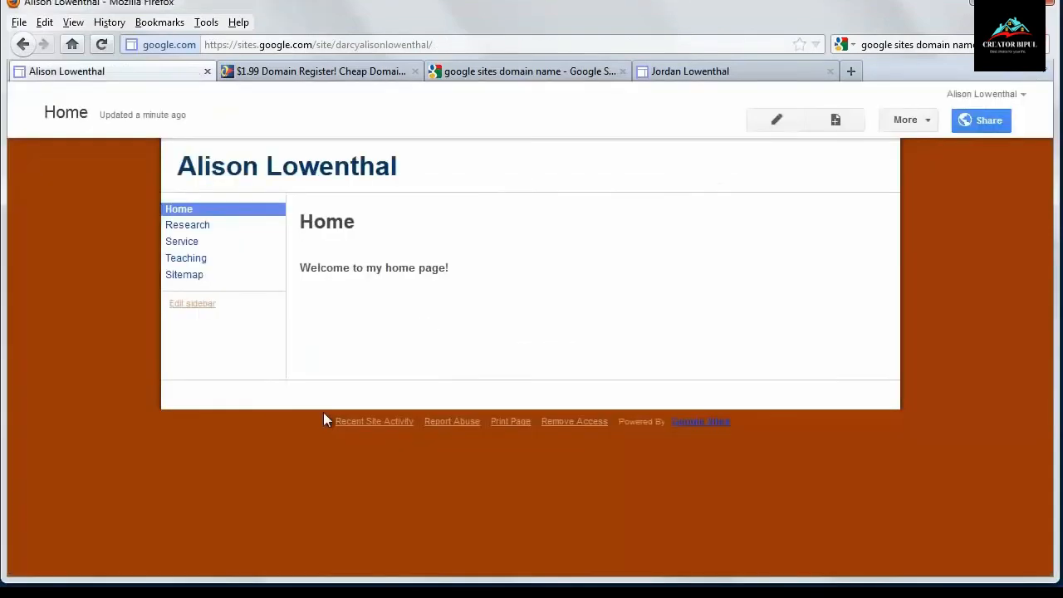
- Remove the Sitemap link from the sidebar navigation, save, and return to the site
click(208, 304)
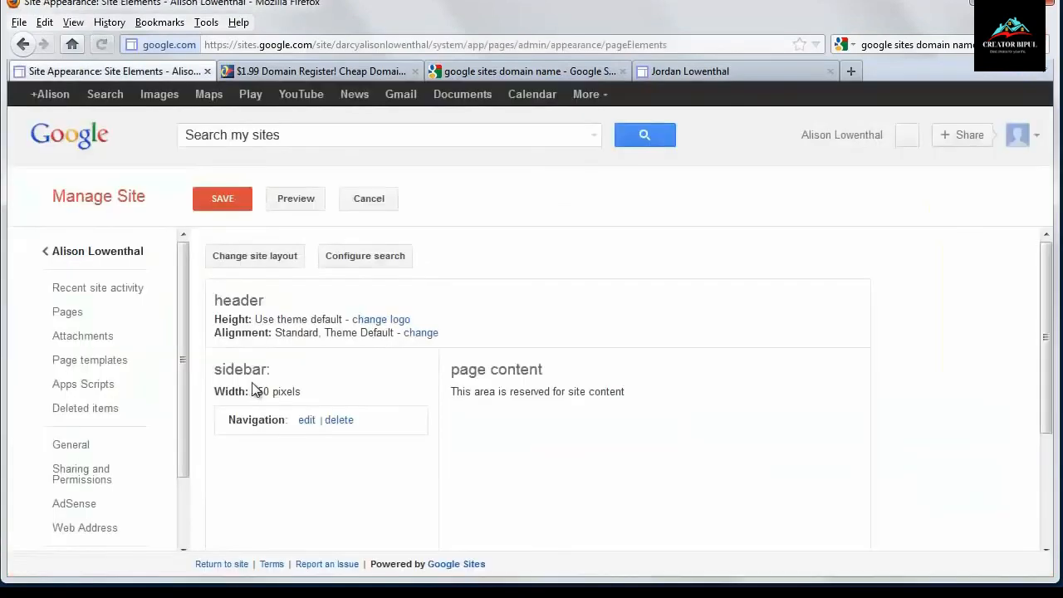
click(307, 421)
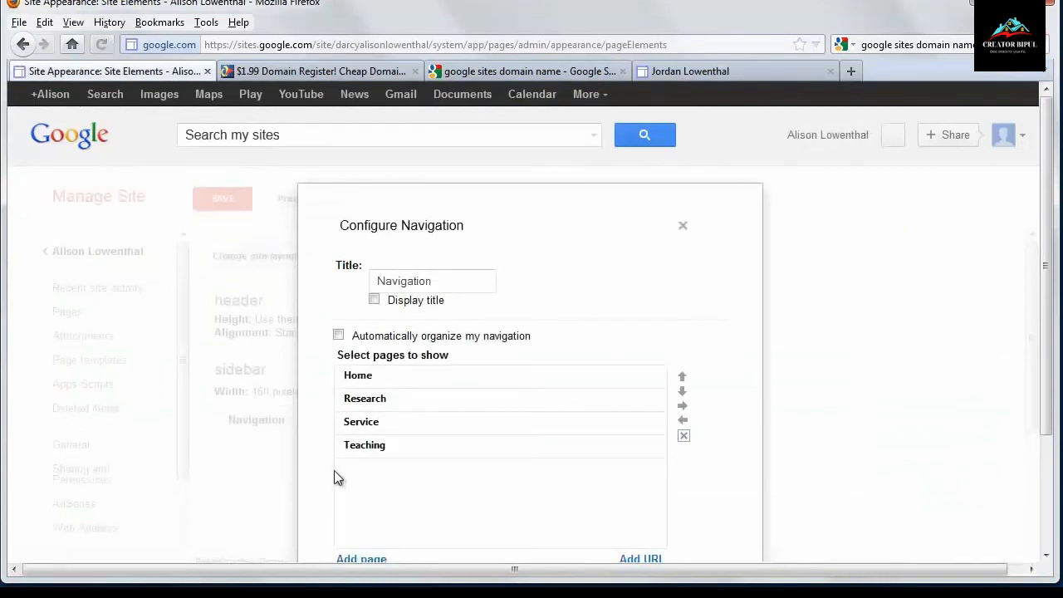
scroll(333, 470, down, 3)
click(368, 518)
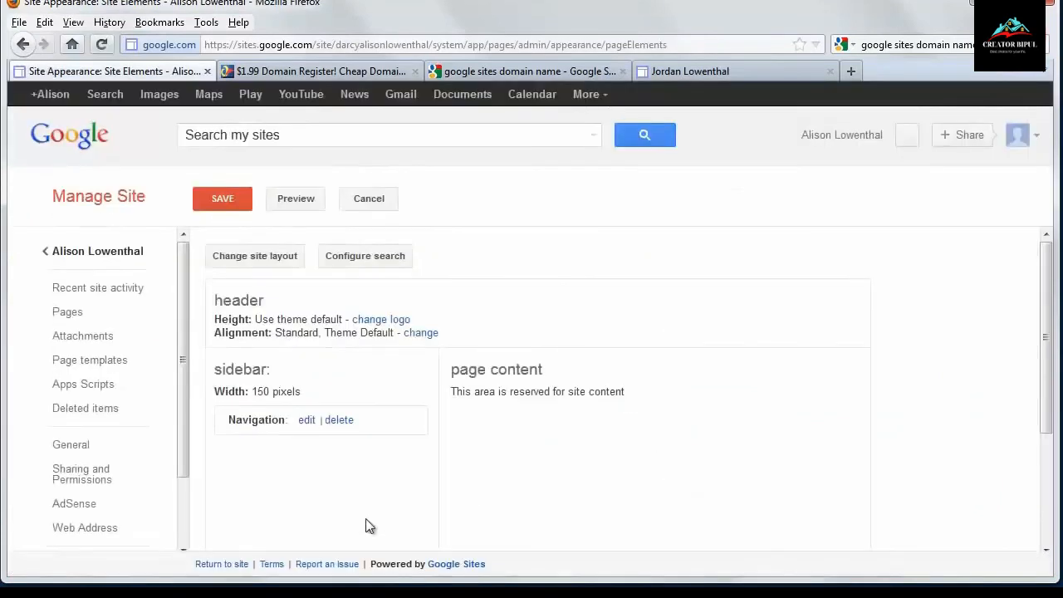
click(228, 200)
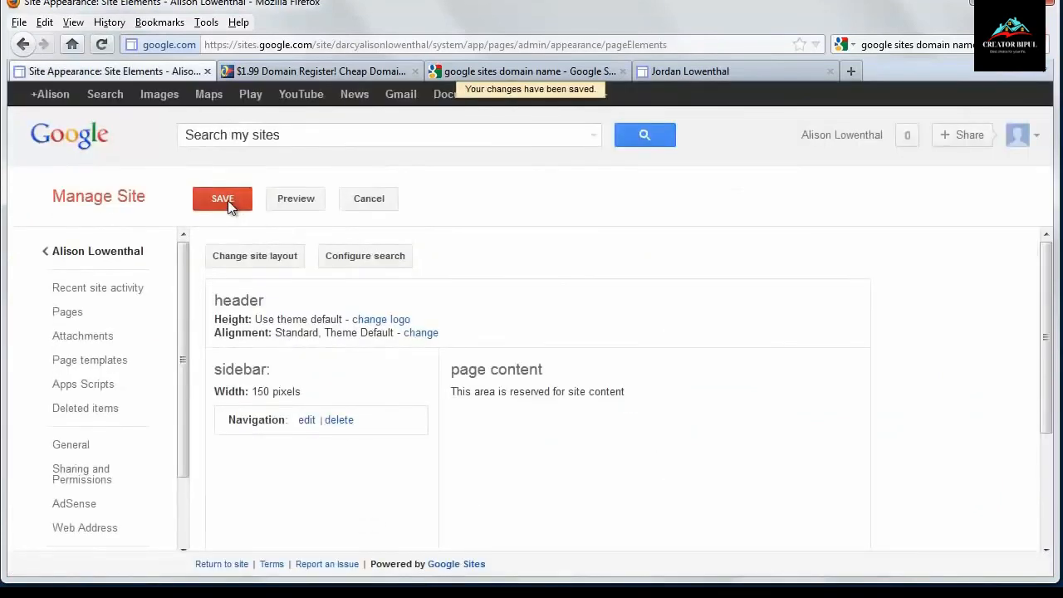
click(121, 253)
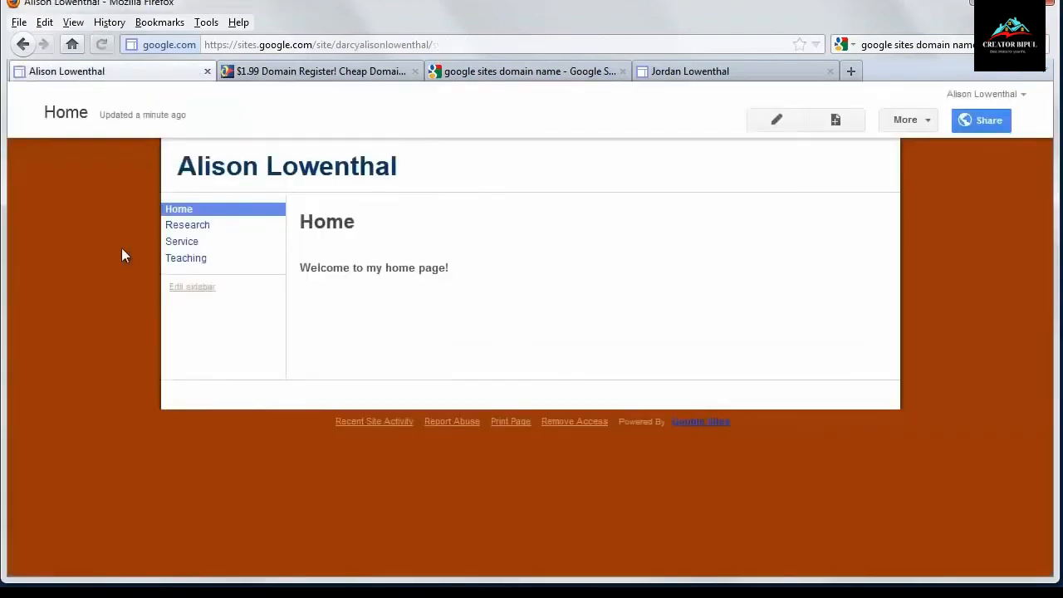